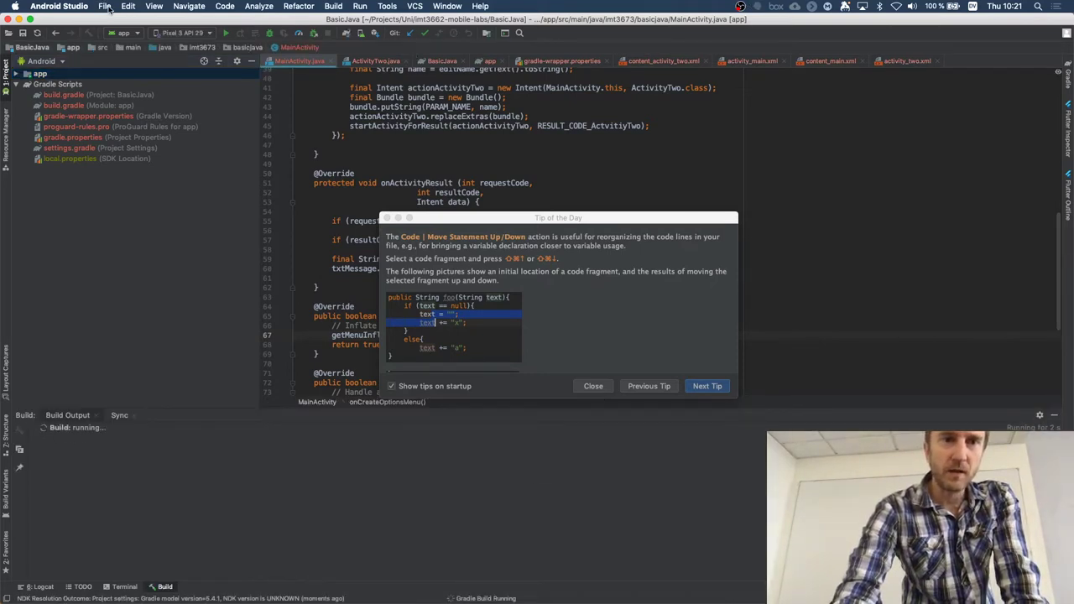
- Close the BasicJava project, confirming the closure while Gradle is still running
click(104, 7)
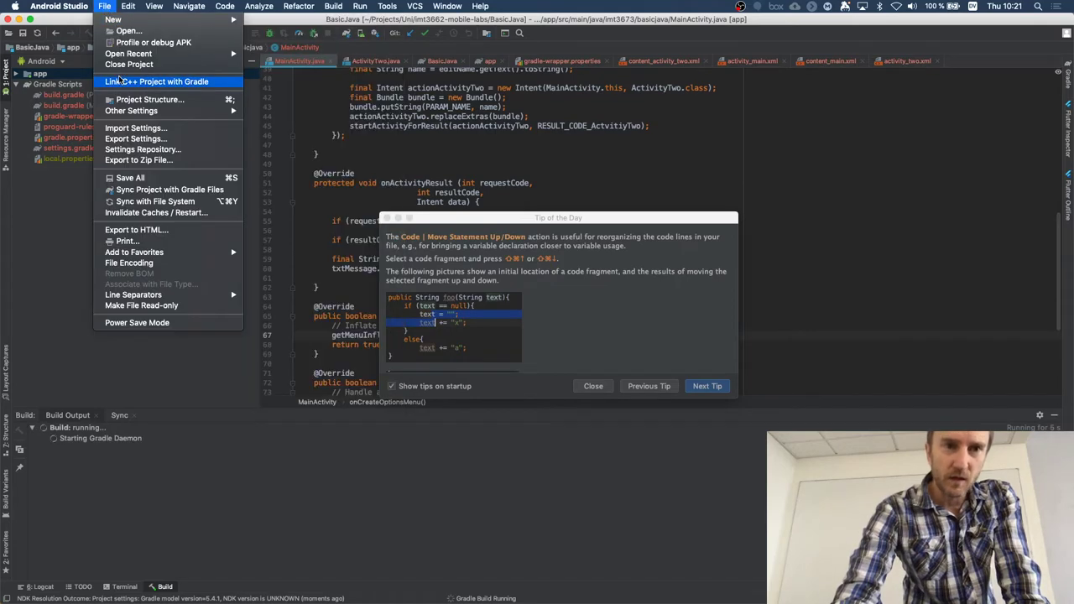
click(130, 64)
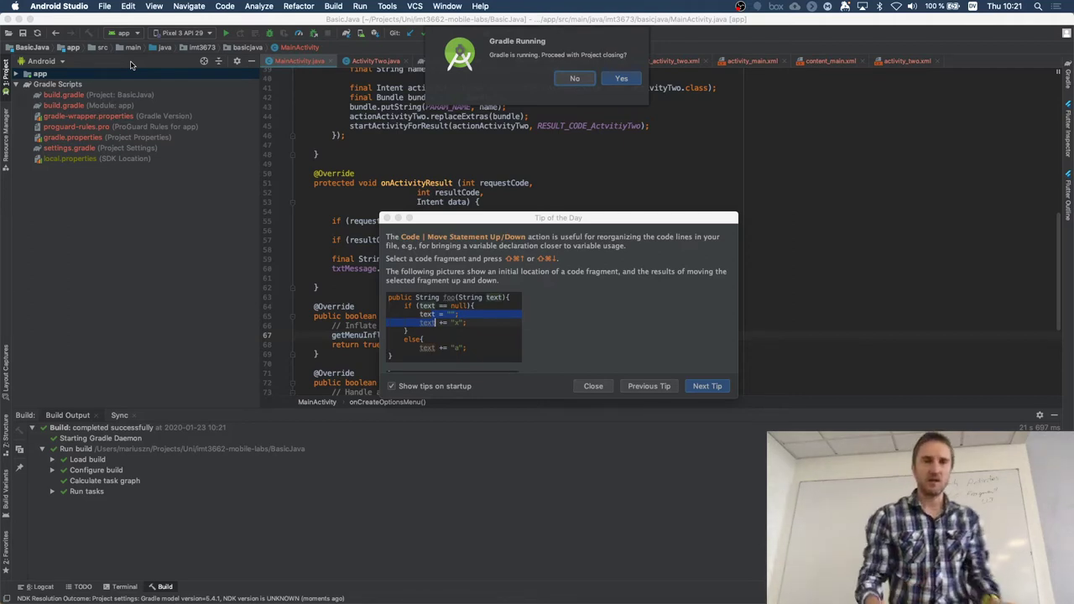
click(629, 79)
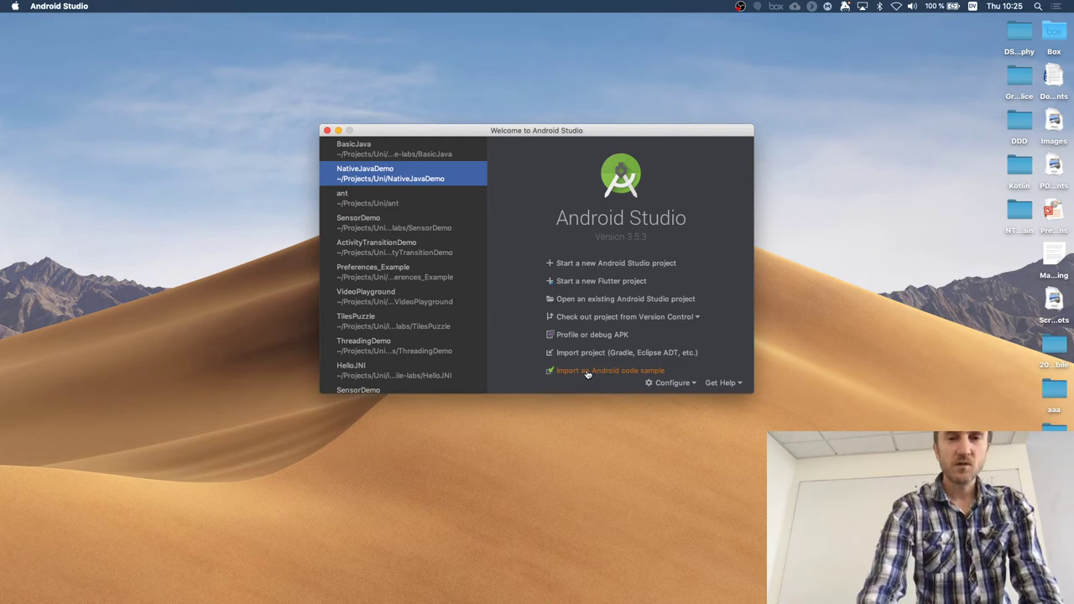
- Try to import an Android code sample from the welcome window
click(587, 374)
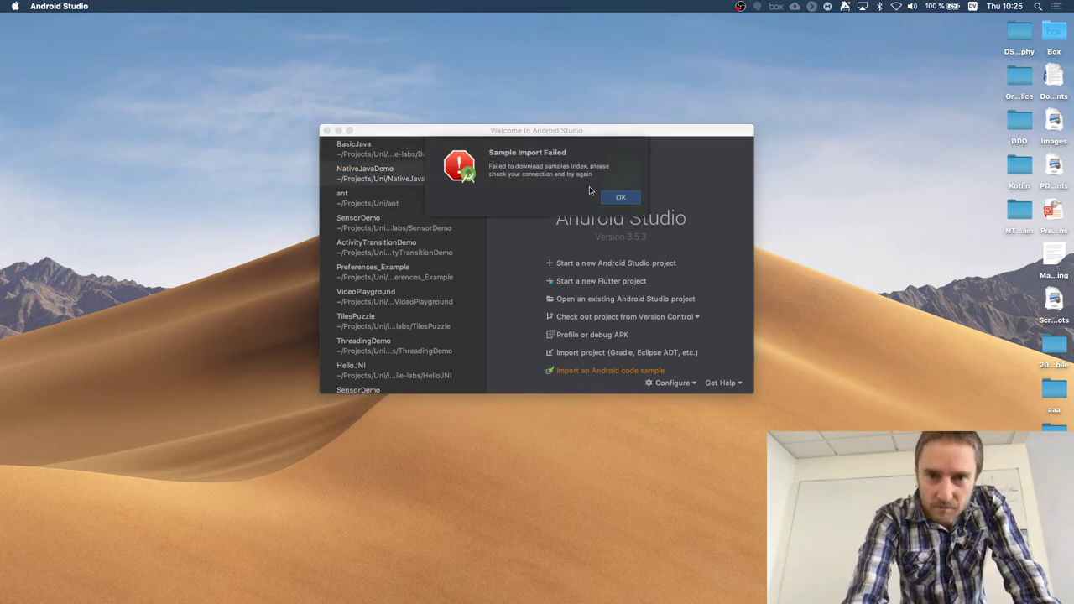
click(620, 199)
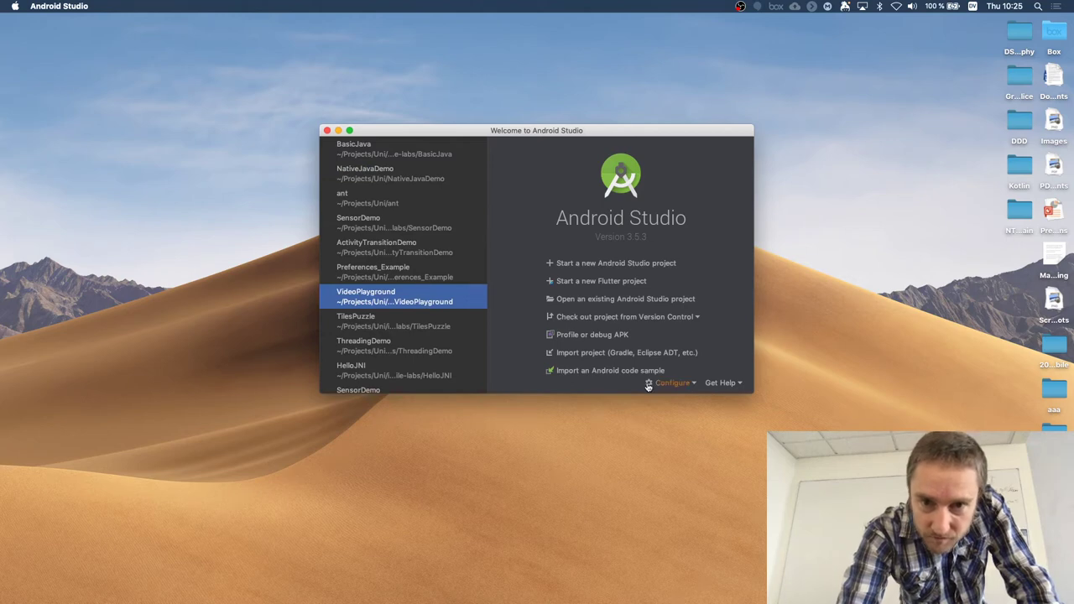
click(613, 372)
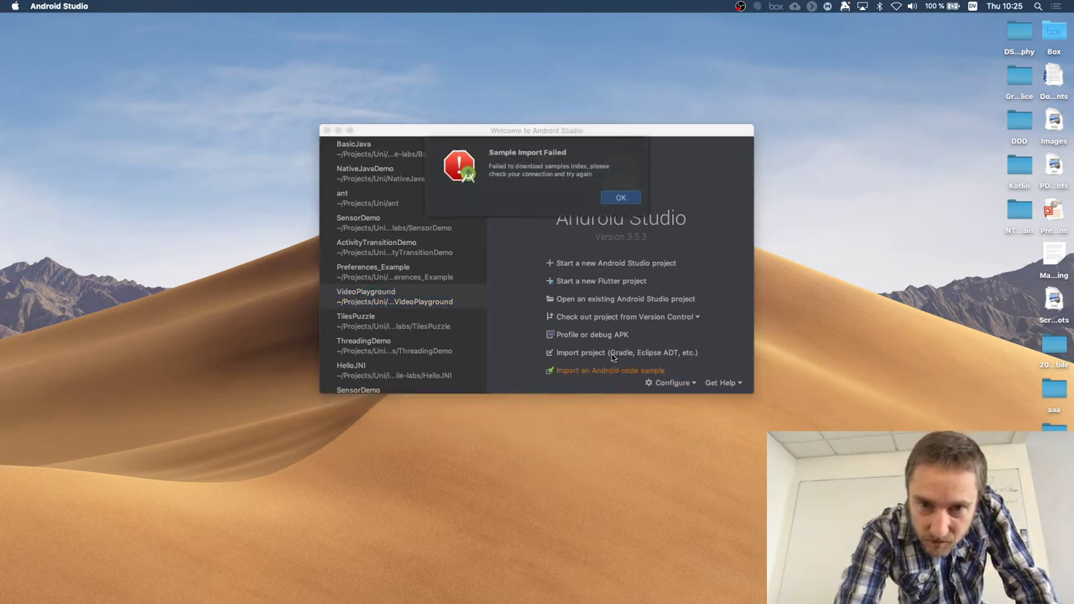
click(622, 199)
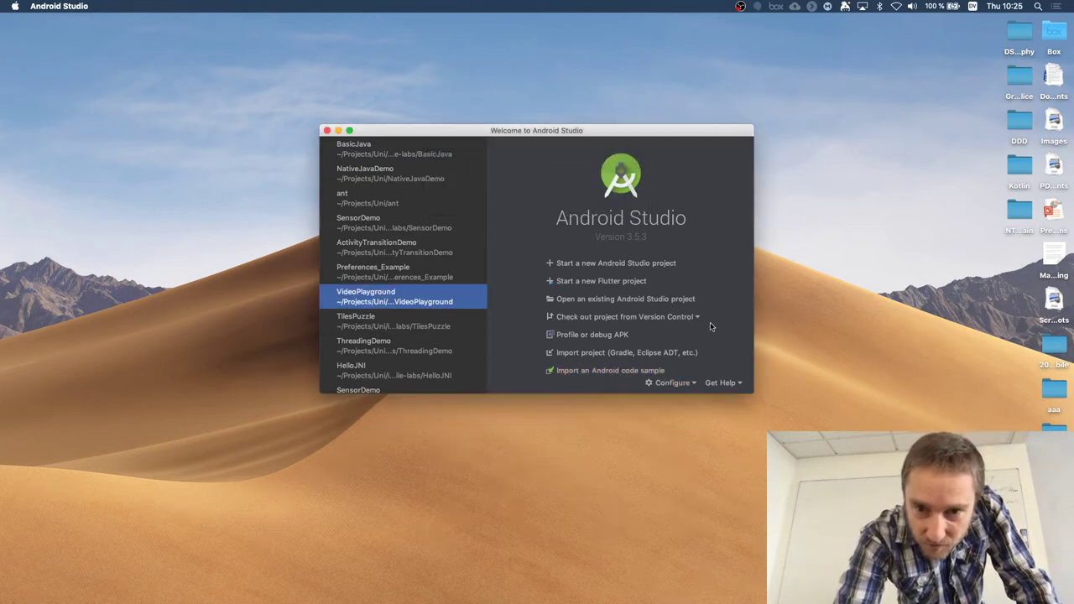
click(671, 383)
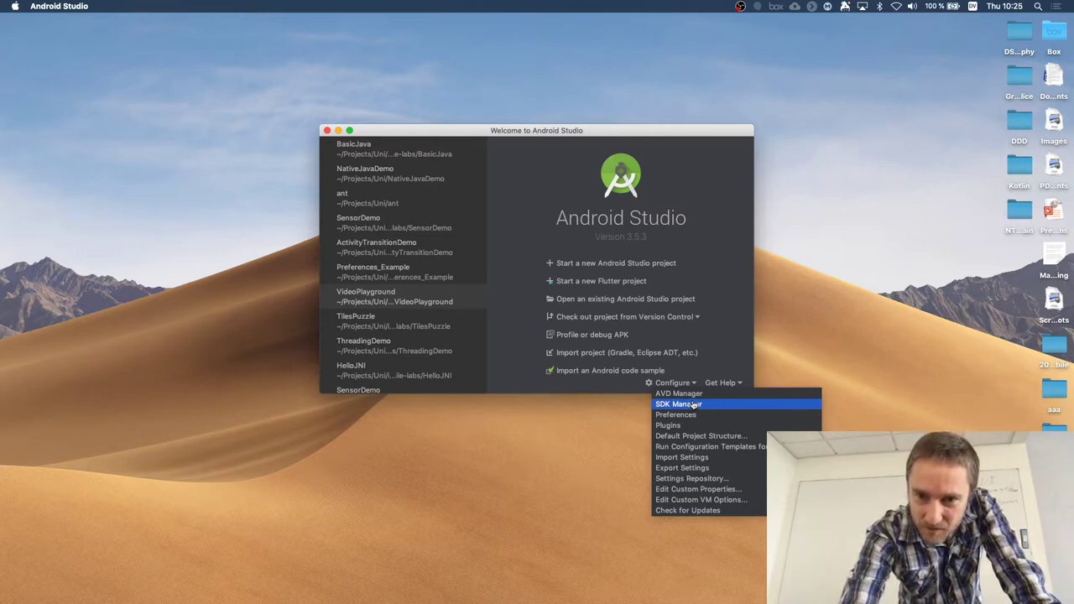
click(659, 177)
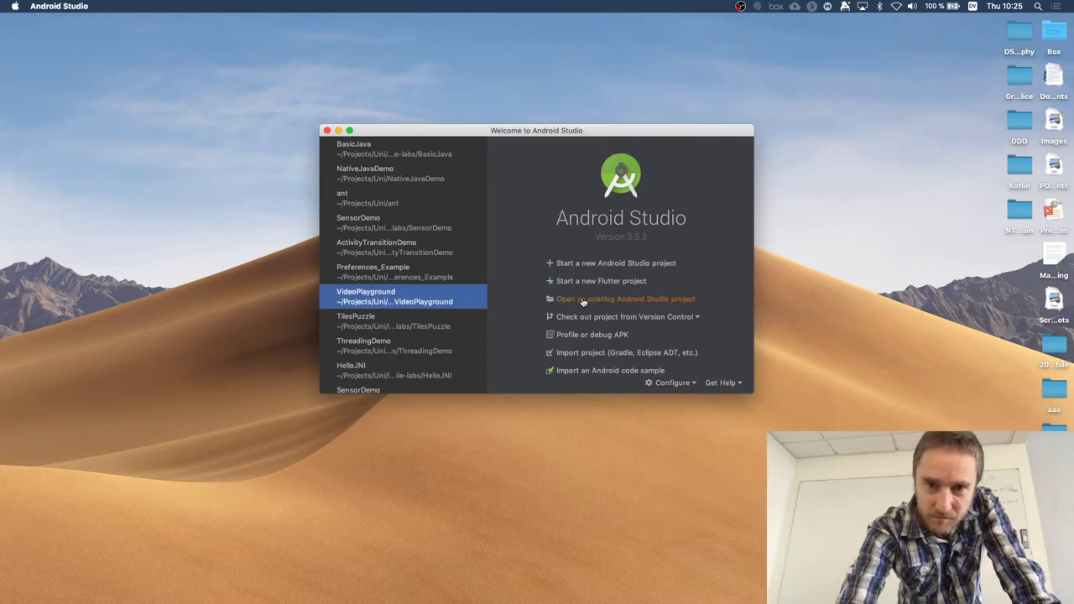
- Start a new Android Studio project based on the Empty Activity template for phone and tablet
click(603, 266)
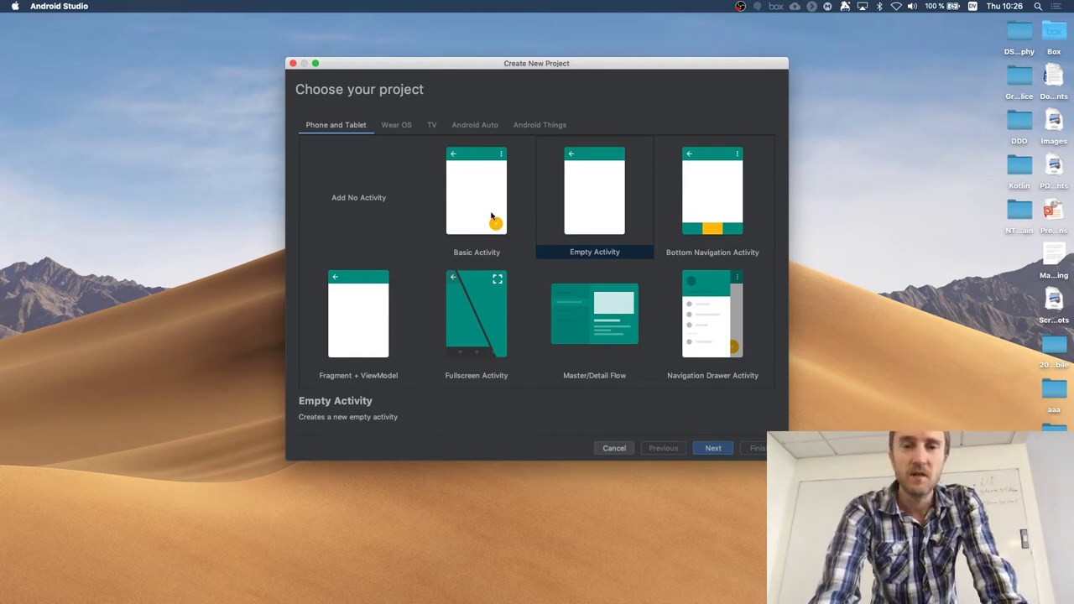
scroll(542, 298, down, 3)
scroll(542, 298, down, 1)
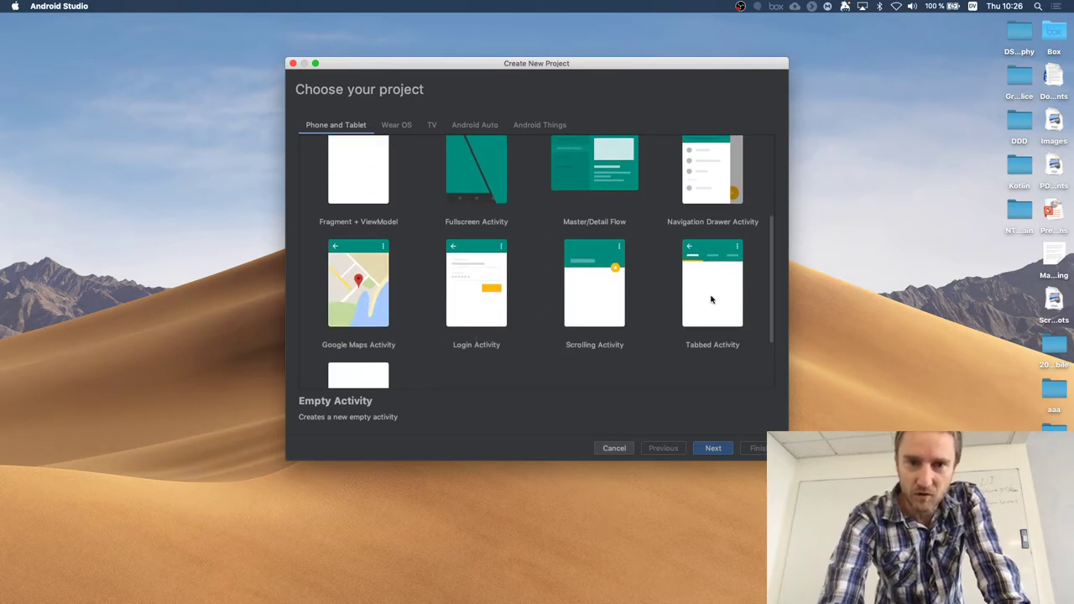
scroll(463, 388, down, 1)
scroll(464, 388, up, 1)
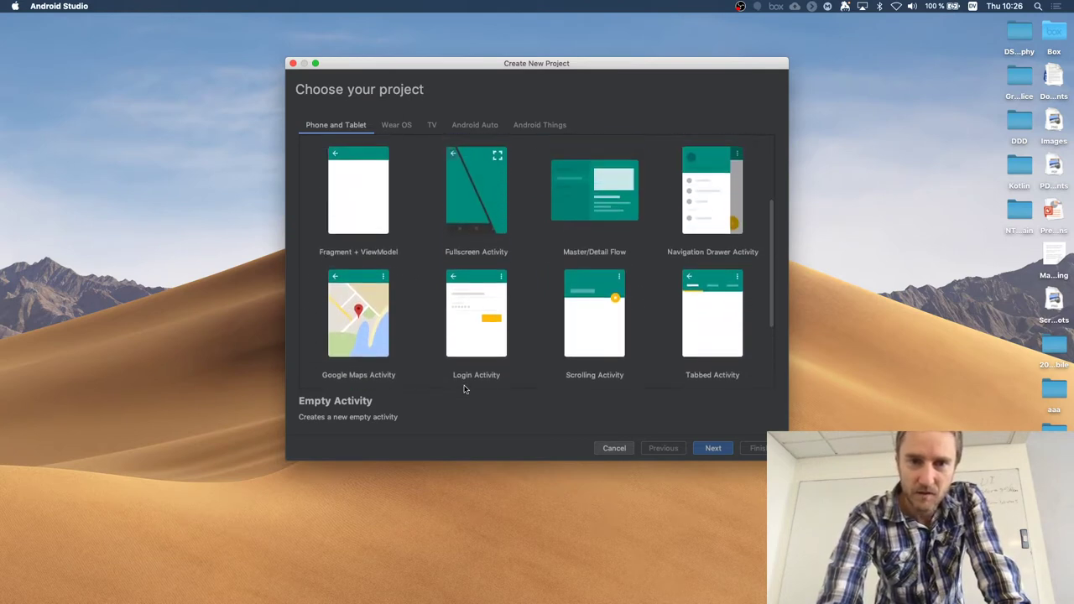
scroll(514, 281, down, 2)
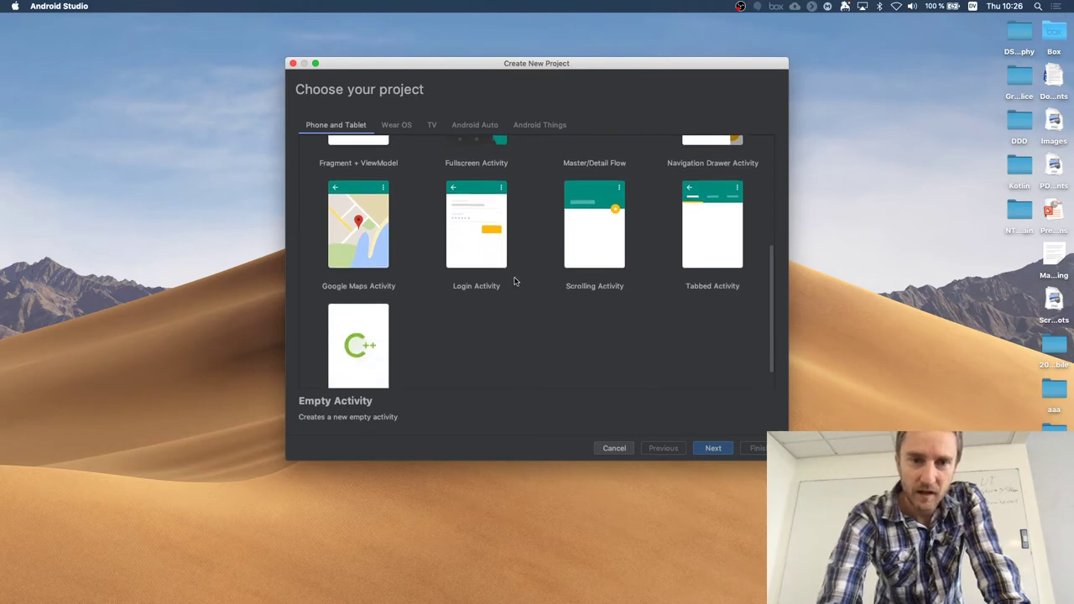
scroll(515, 281, up, 4)
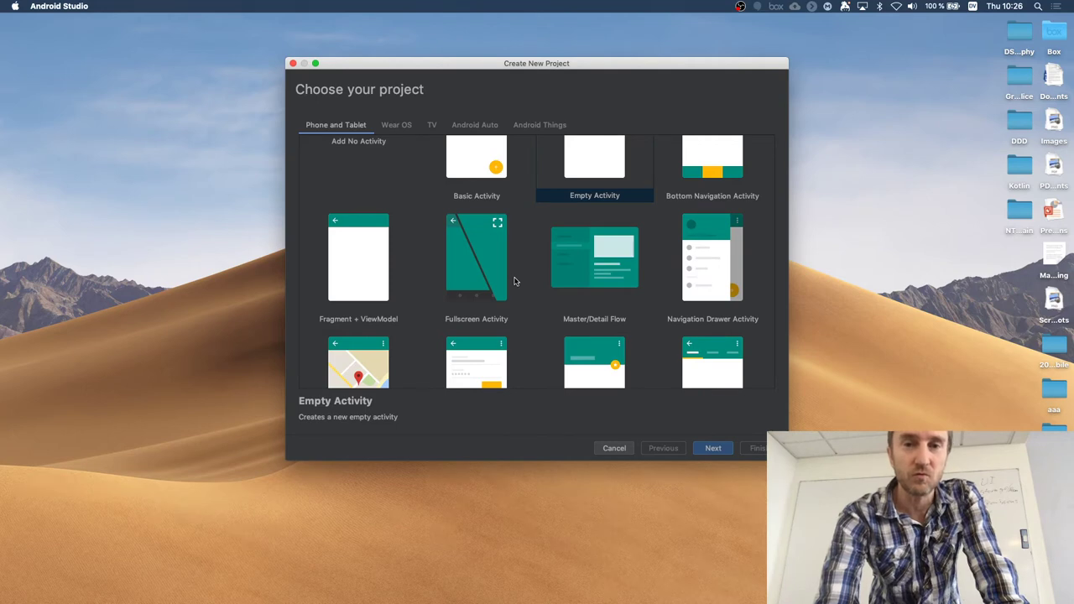
scroll(515, 282, down, 4)
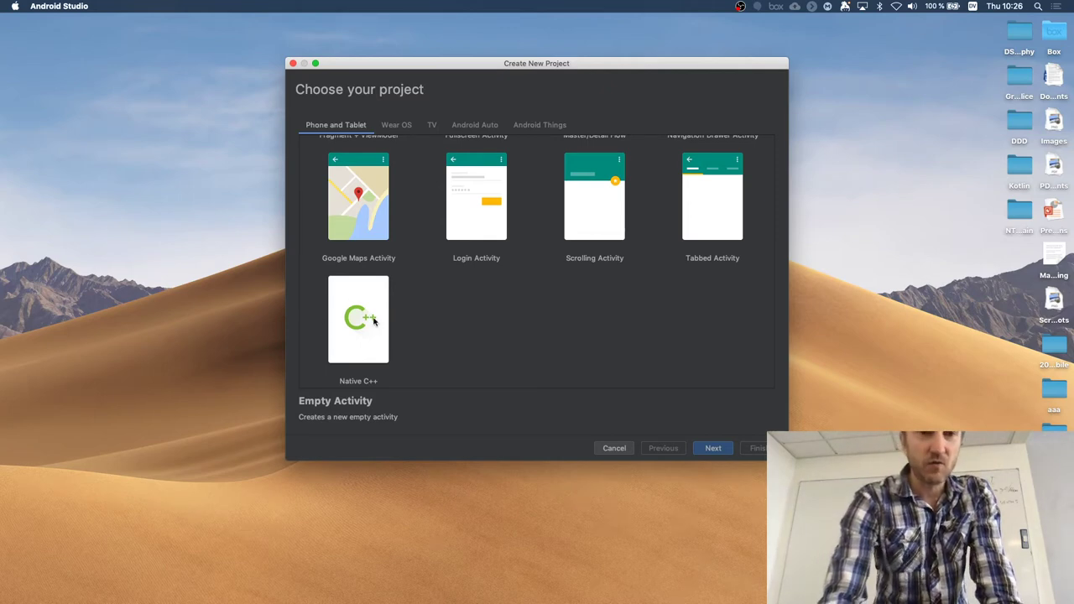
scroll(372, 315, up, 2)
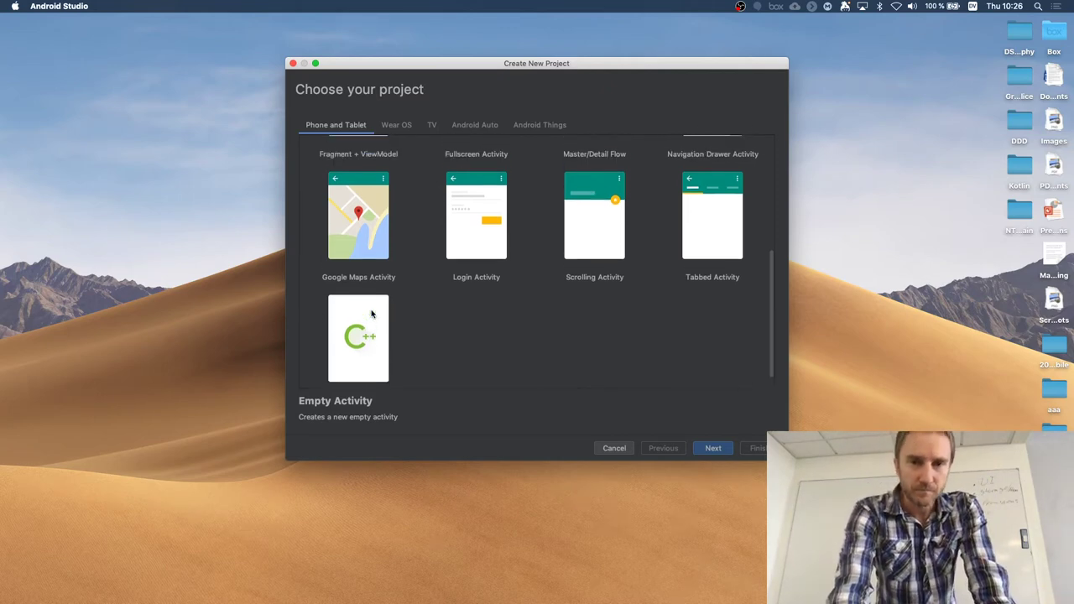
scroll(372, 314, up, 5)
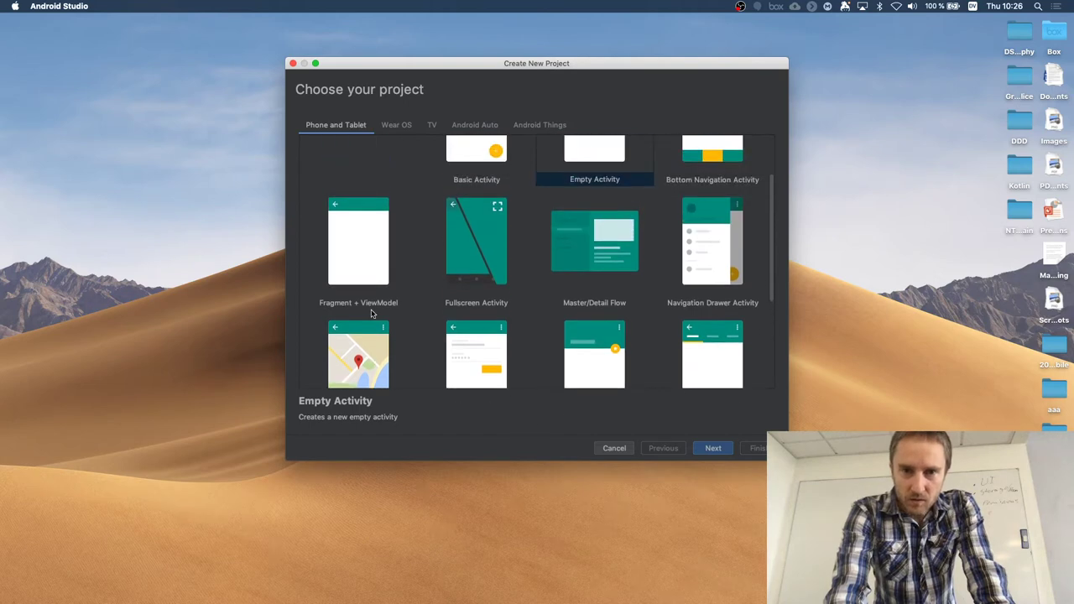
scroll(371, 314, up, 3)
click(577, 202)
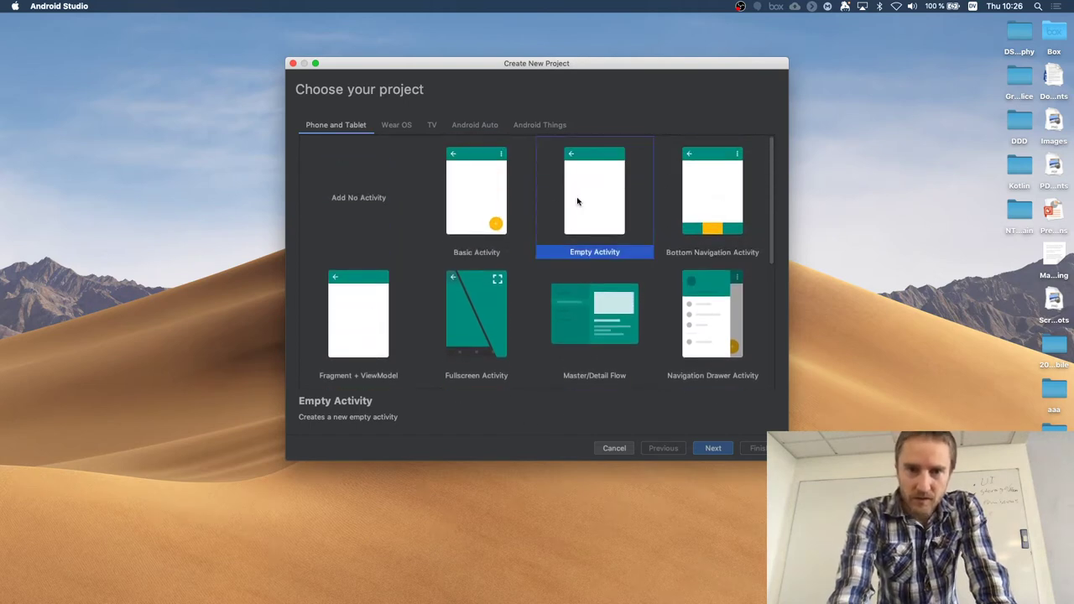
click(722, 448)
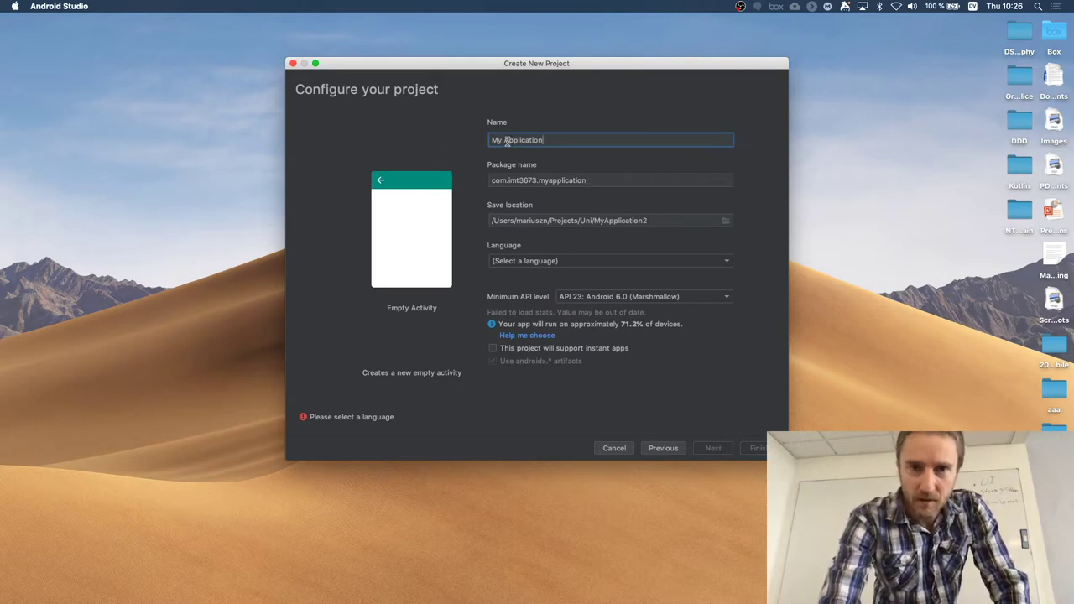
- Name the new project BasicApplication
key(alt+Left)
key(BackSpace)
key(BackSpace)
key(BackSpace)
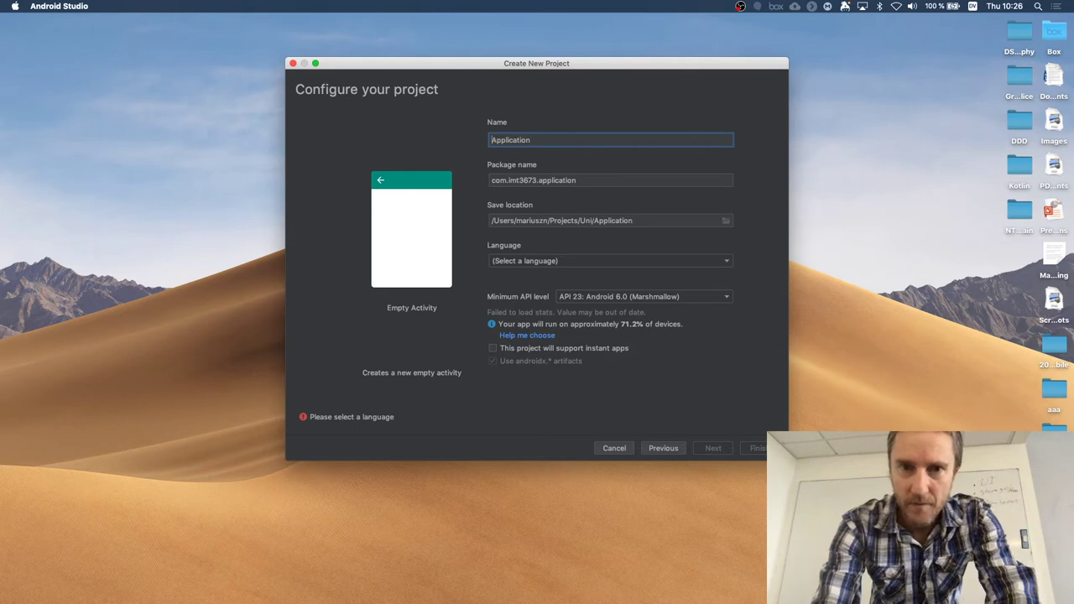
text(Basic)
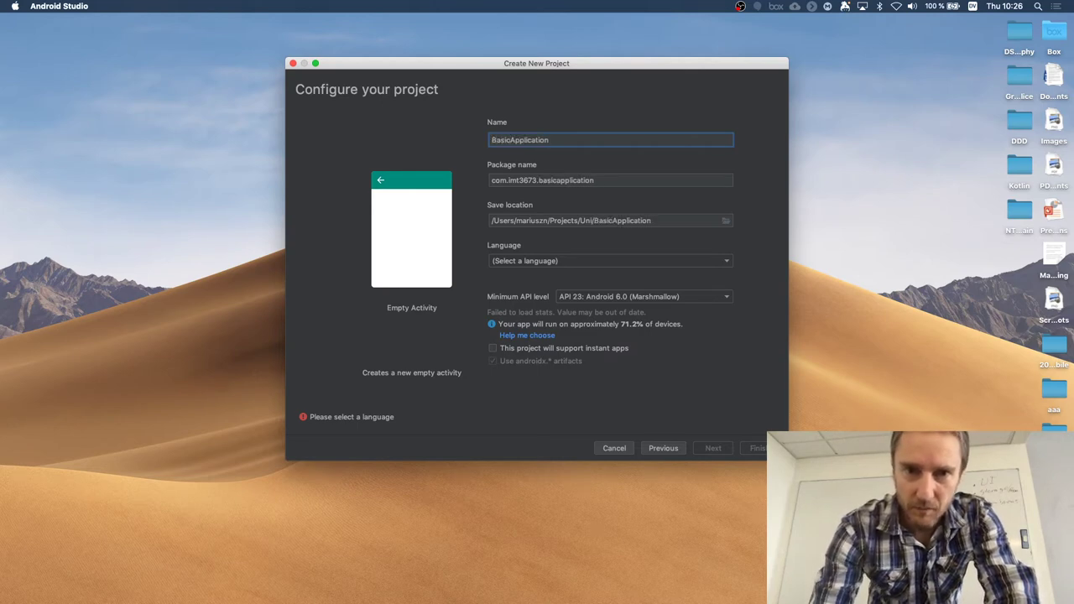
click(536, 180)
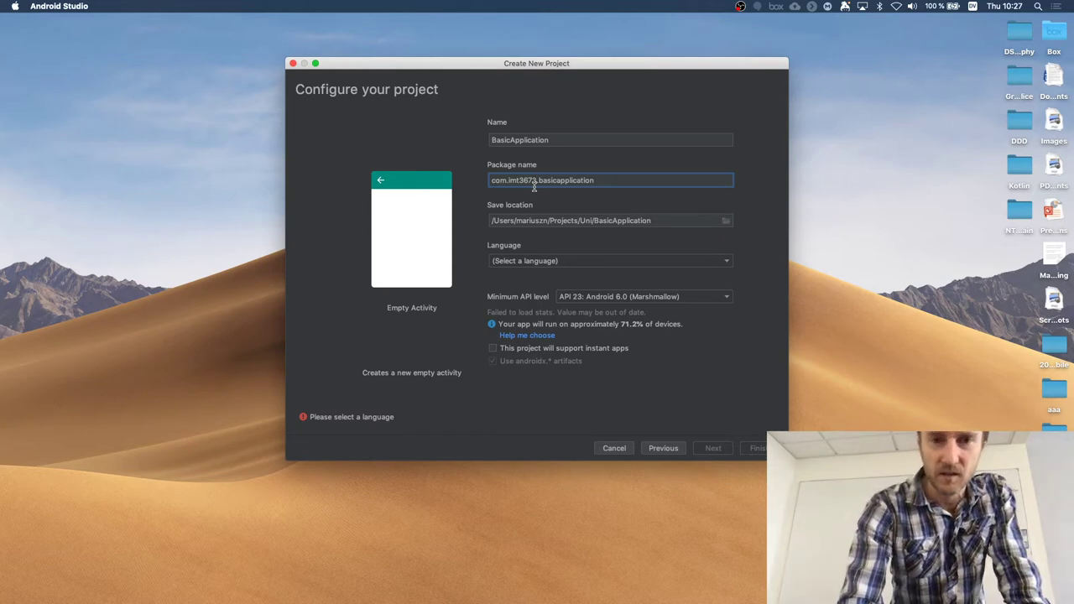
- Set the project language to Kotlin and create the project
click(581, 261)
click(543, 276)
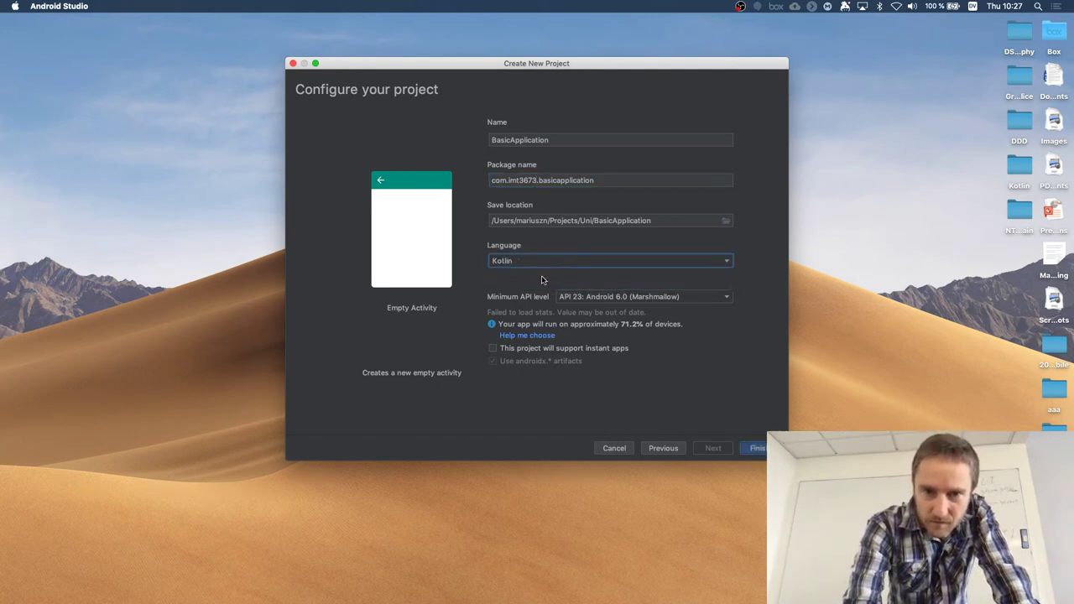
click(758, 449)
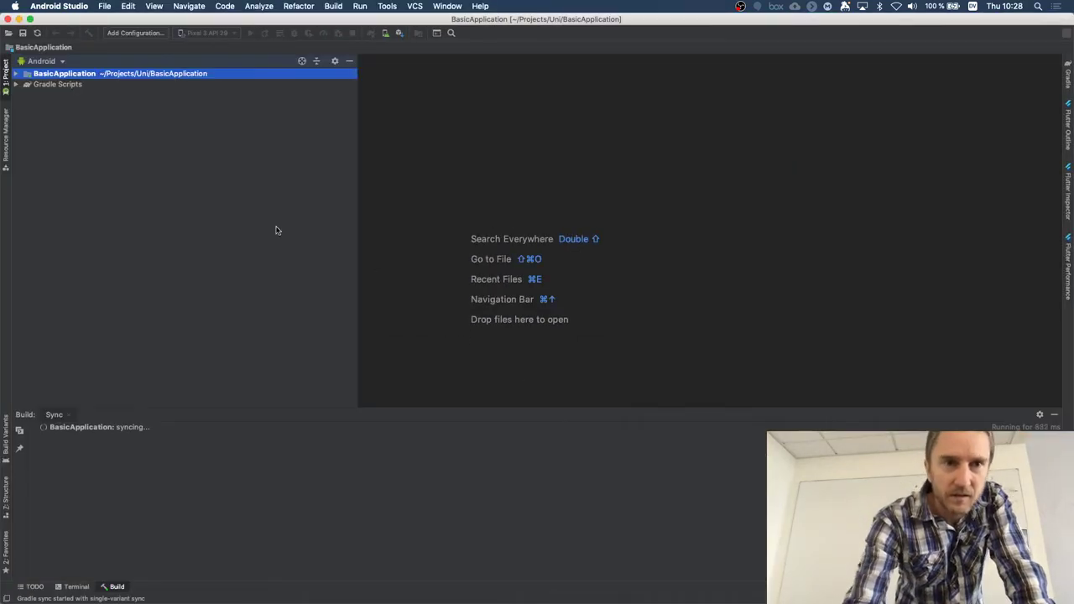
- In the Appearance preferences, set the custom interface font size to 16 and apply it
click(48, 7)
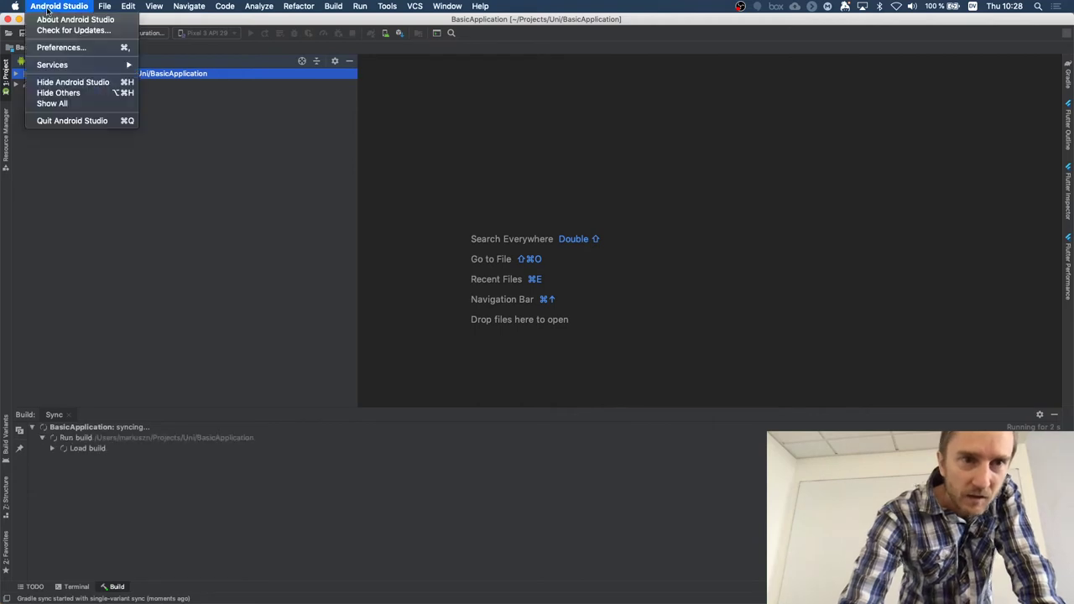
click(52, 47)
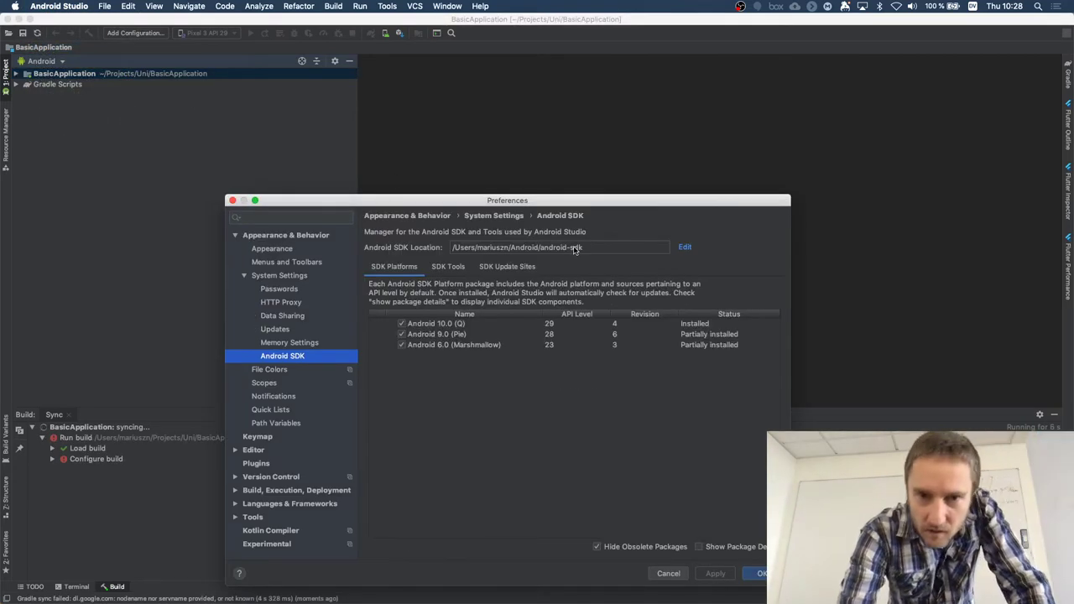
click(286, 250)
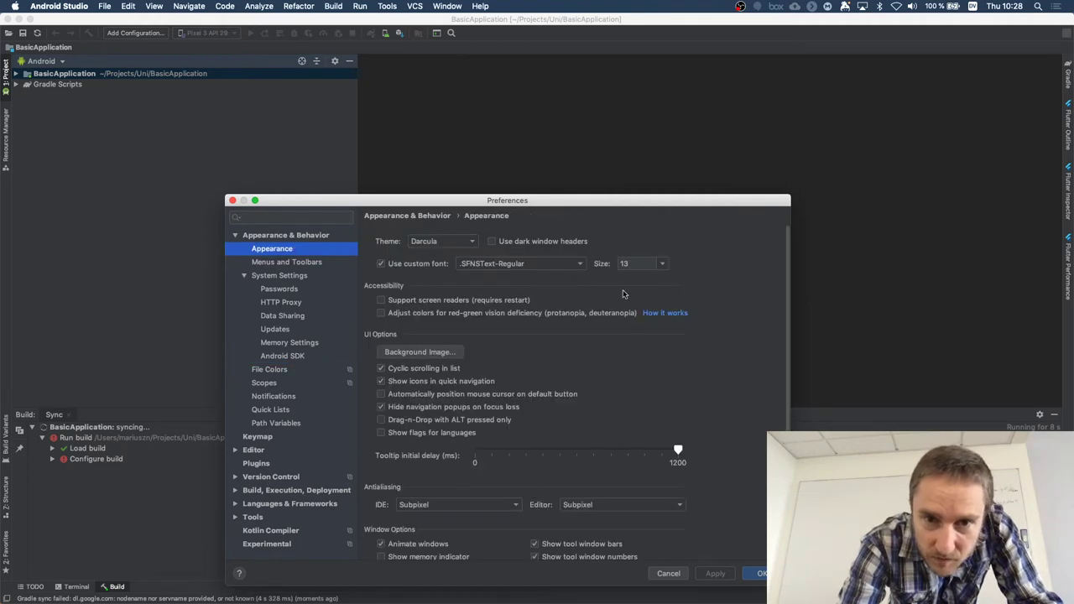
click(664, 266)
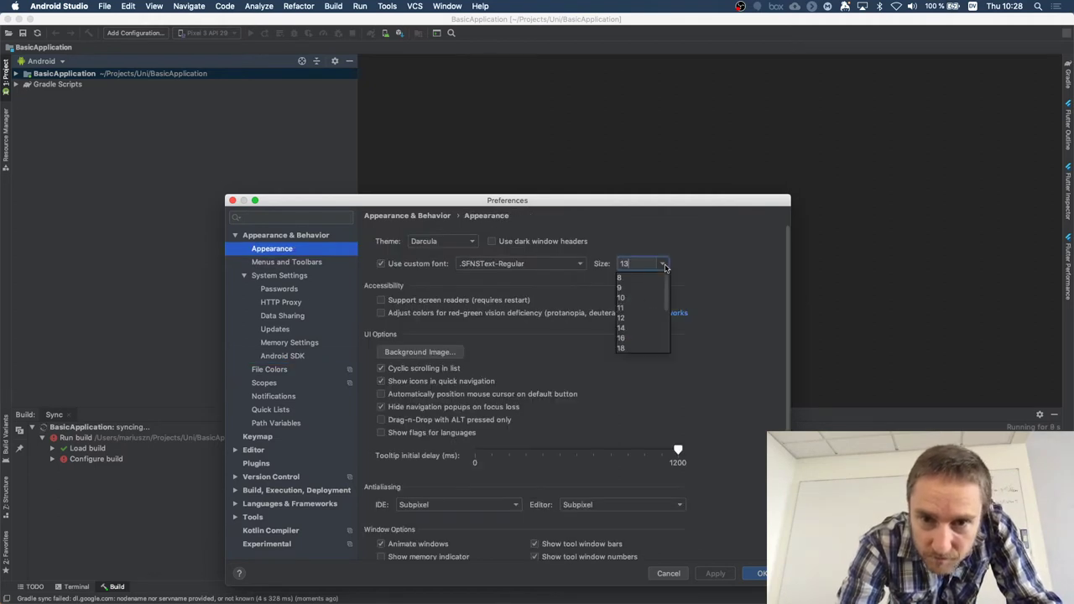
click(647, 338)
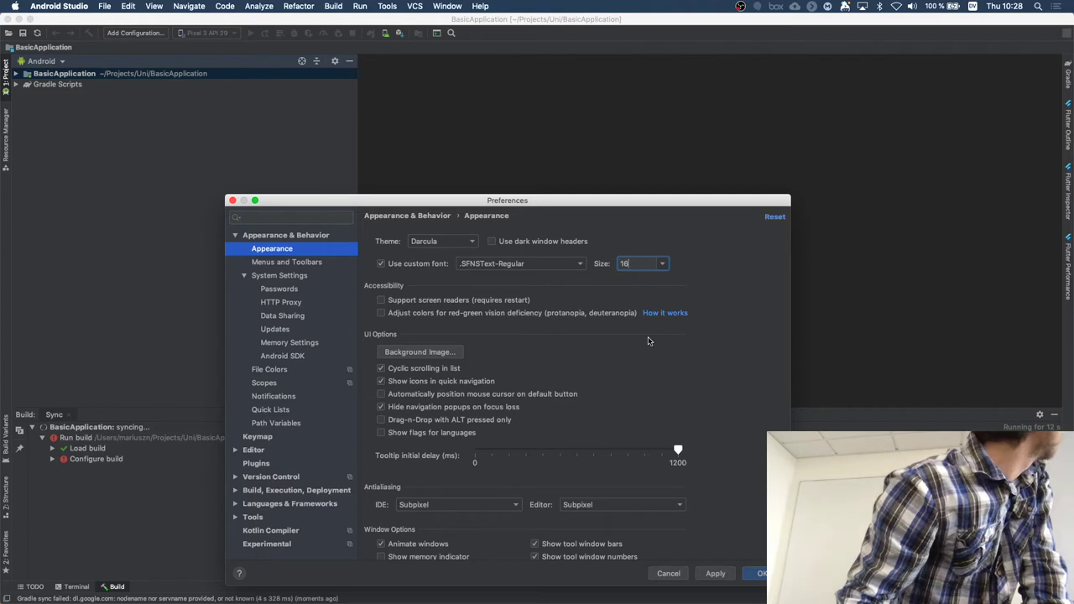
click(715, 574)
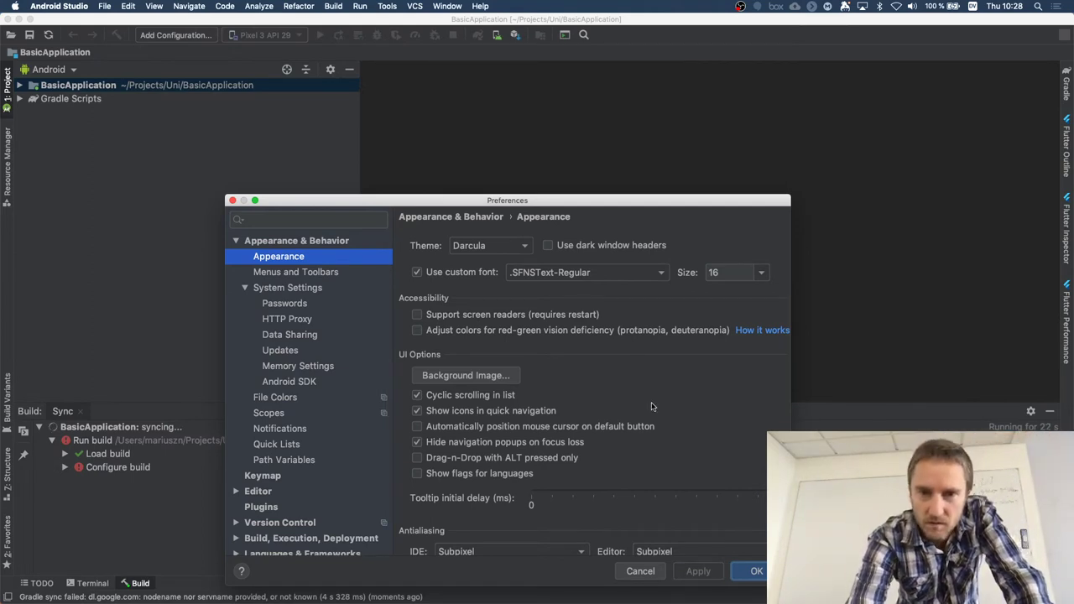
- Increase the custom interface font size to 18 and apply it
click(762, 273)
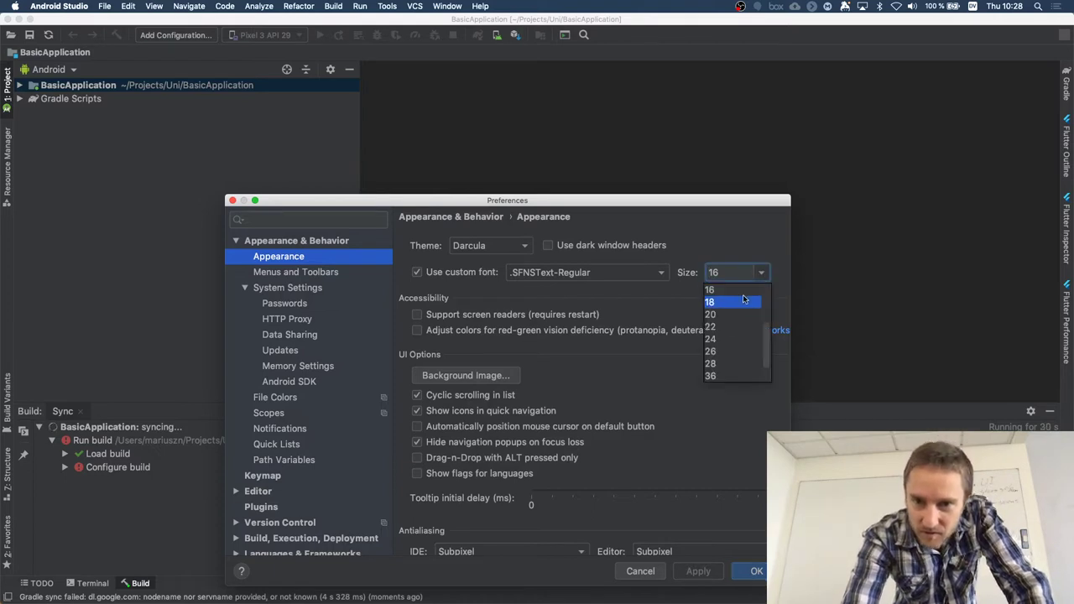
click(737, 300)
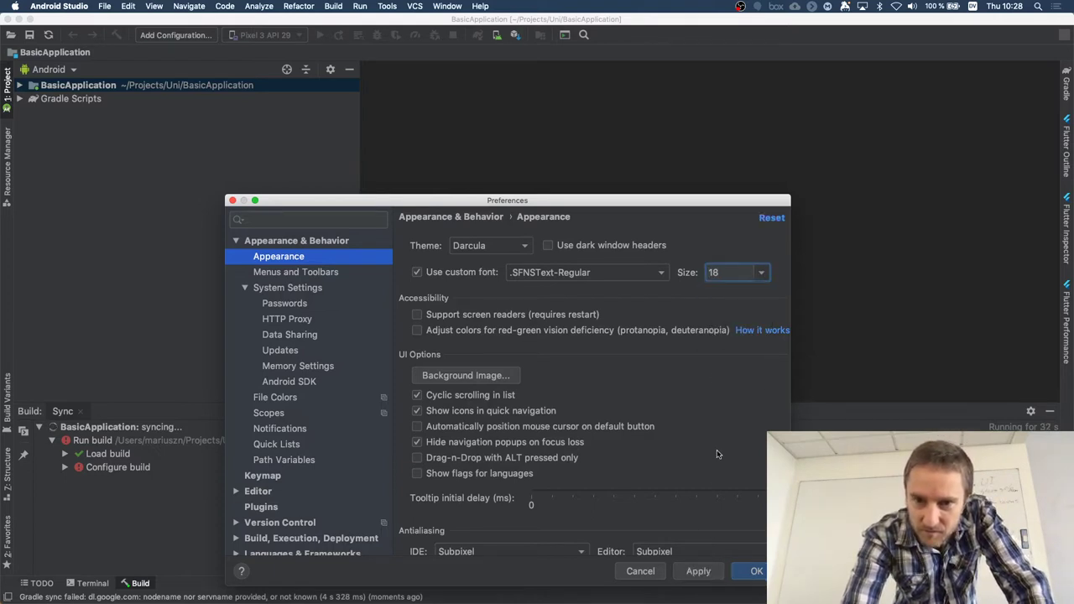
click(705, 574)
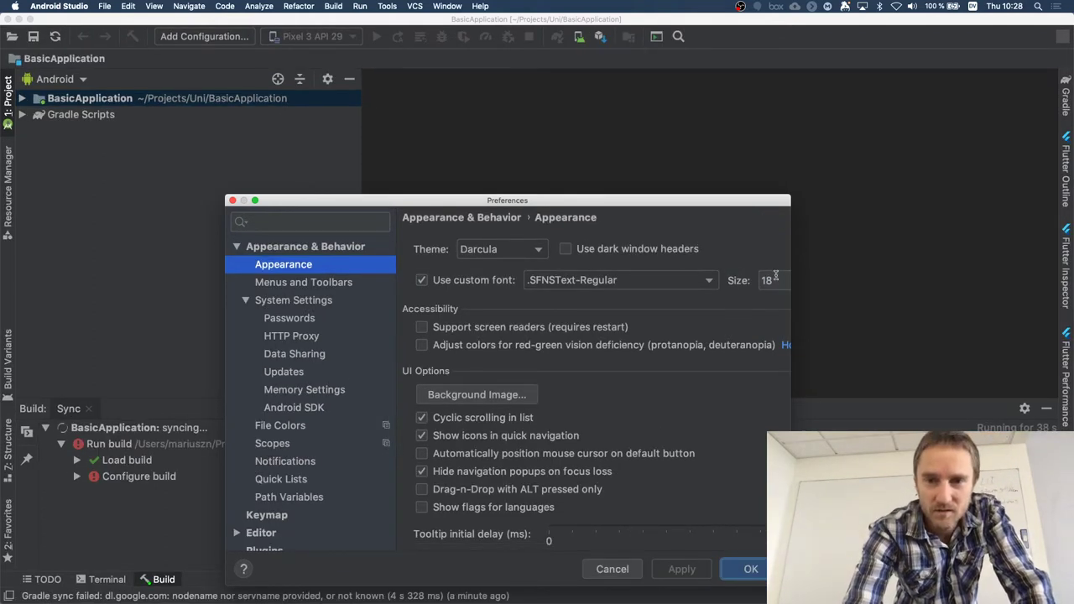
- Widen the Preferences window and set the custom interface font size to 20
drag(793, 298, 934, 291)
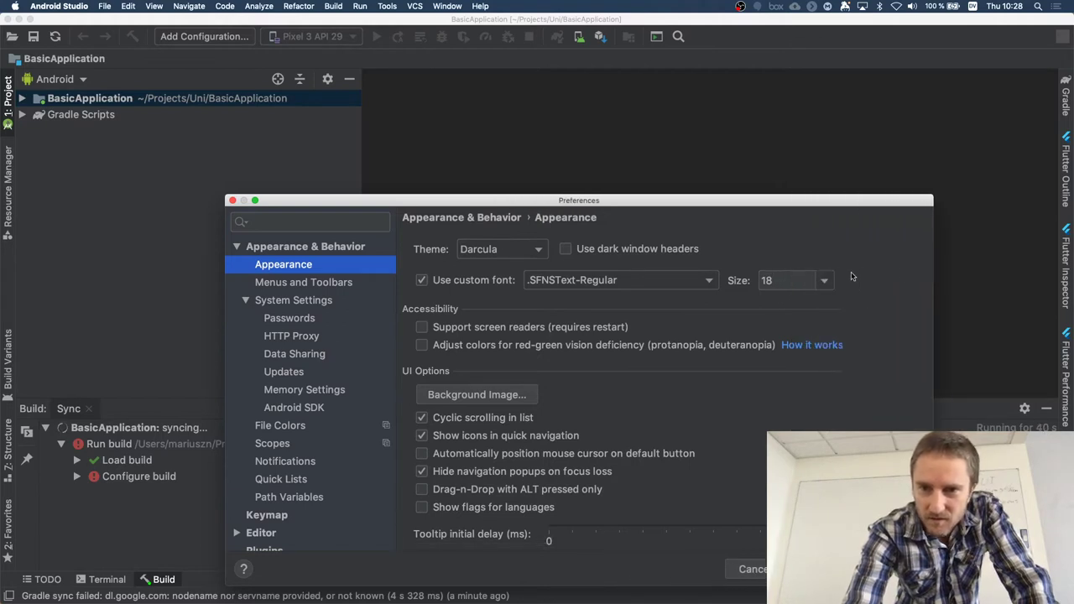
click(825, 282)
click(803, 315)
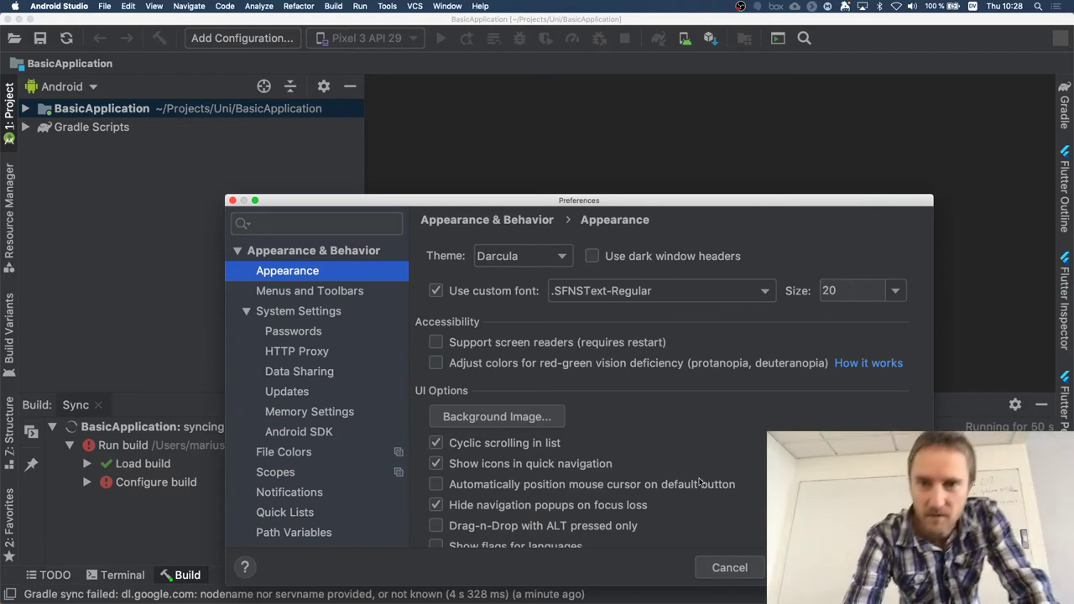
- Set the custom interface font size to 22 and accept the preference change
click(899, 292)
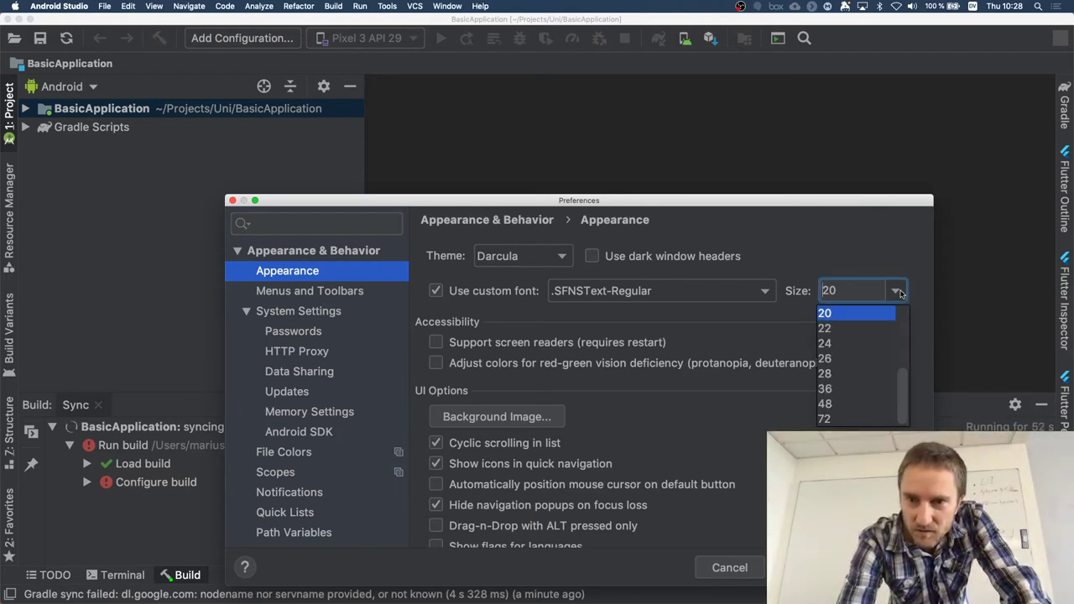
click(849, 328)
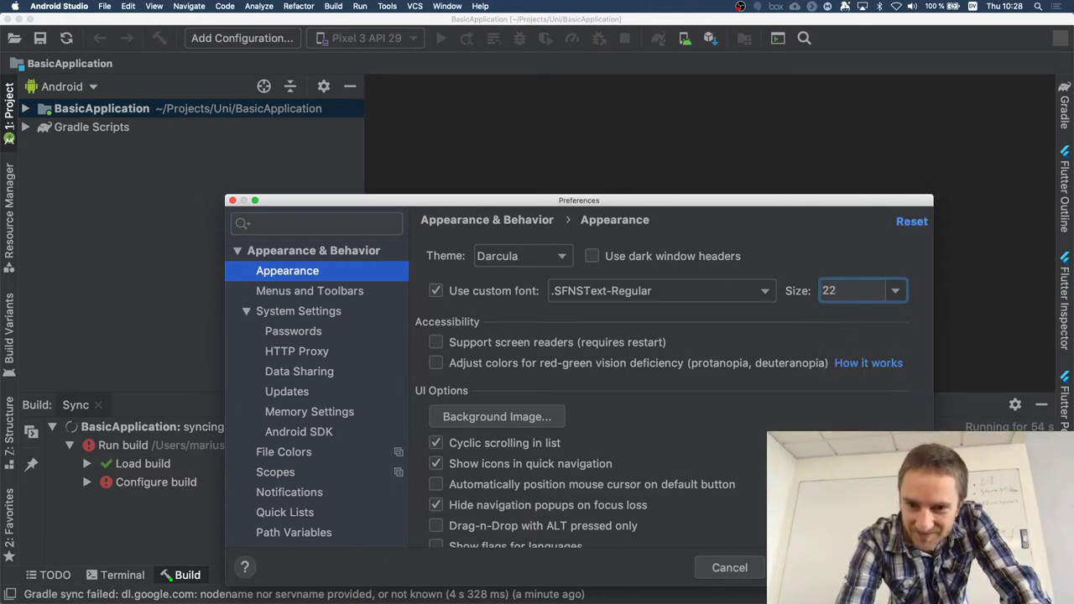
key(Return)
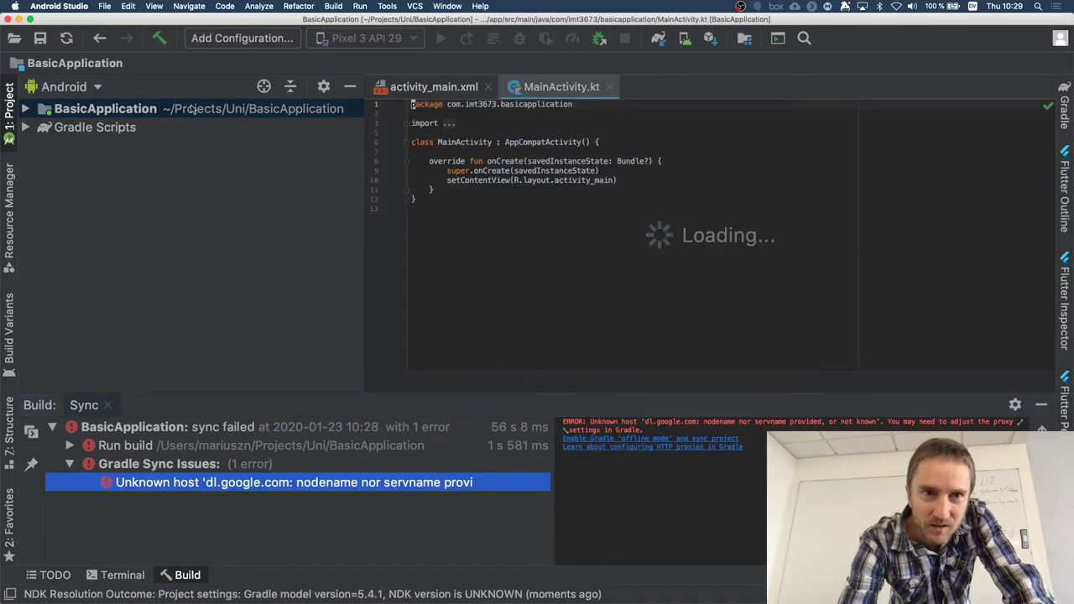
- In the Editor Font preferences, set the Menlo font size to 22 and accept the change
click(56, 7)
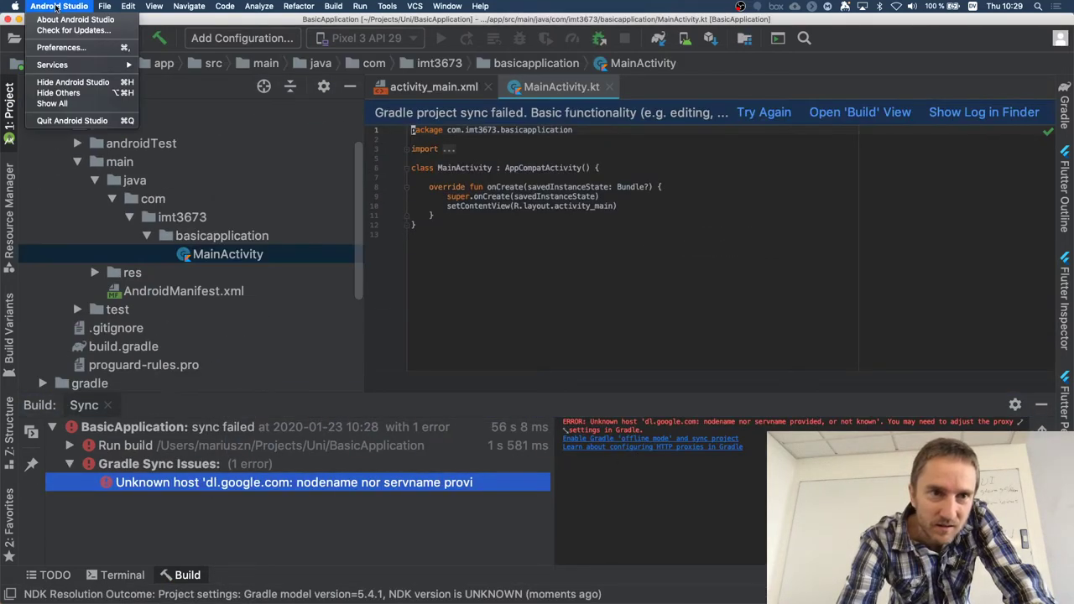
click(61, 48)
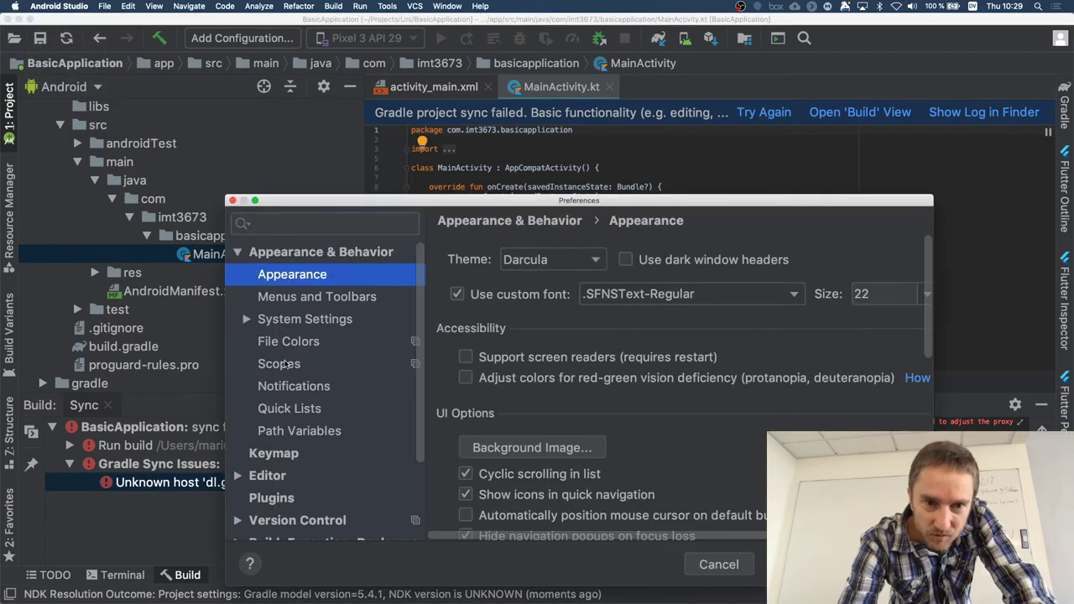
click(265, 476)
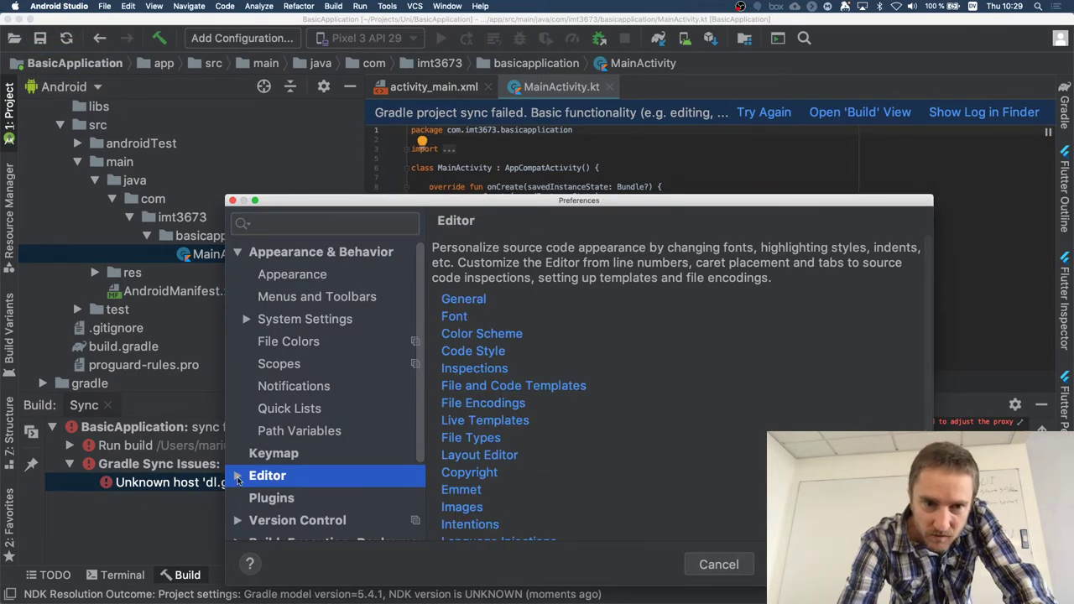
click(238, 476)
click(277, 520)
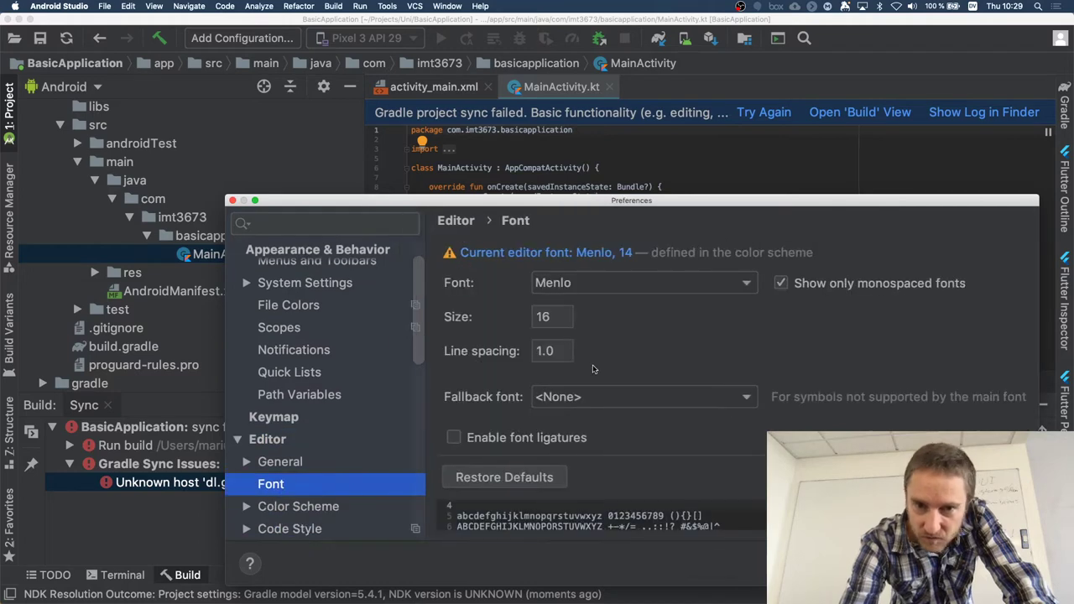
double_click(554, 316)
text(122)
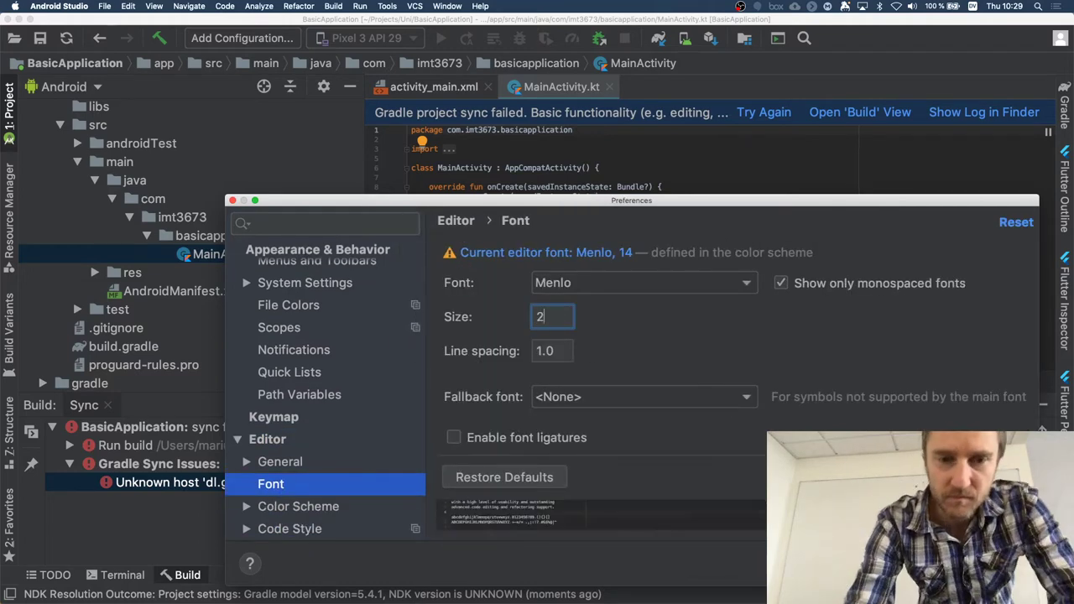
key(Tab)
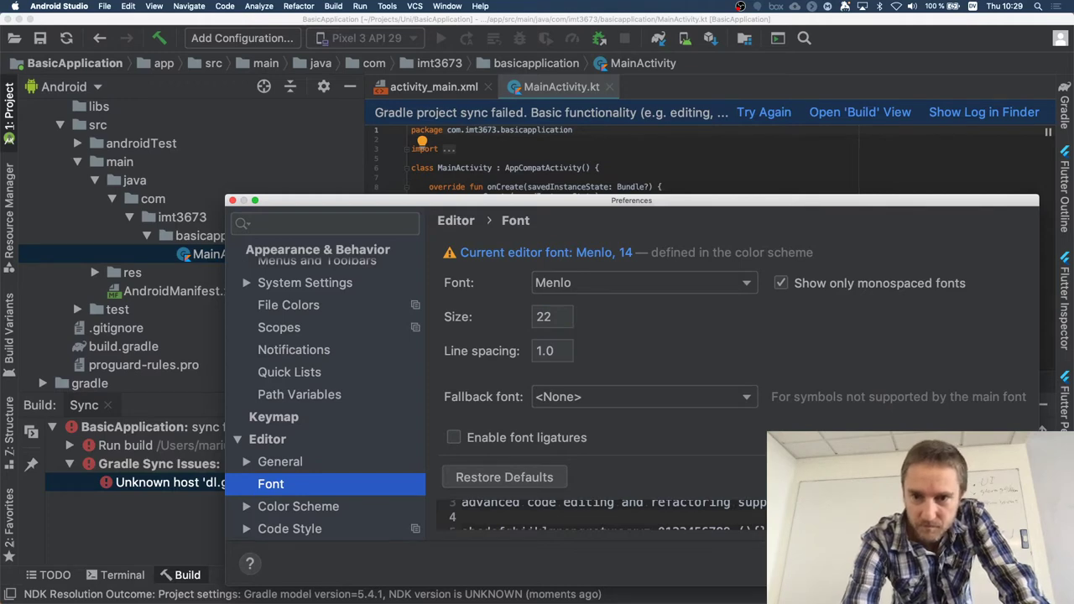
key(Return)
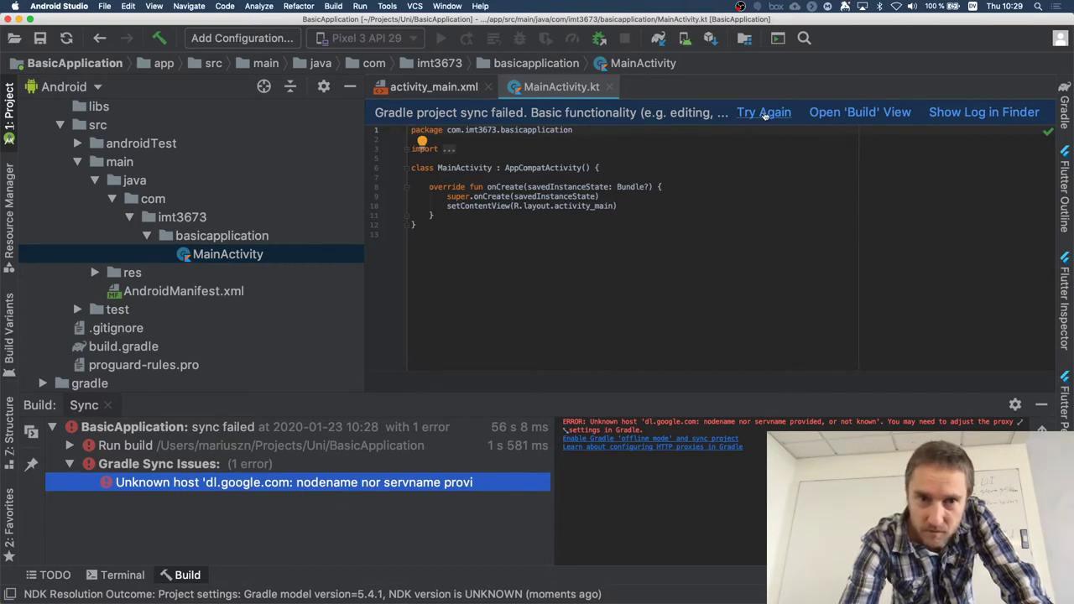
- Narrow the project tree pane and reduce the height of the Build pane to give the code editor more room
drag(366, 295, 294, 304)
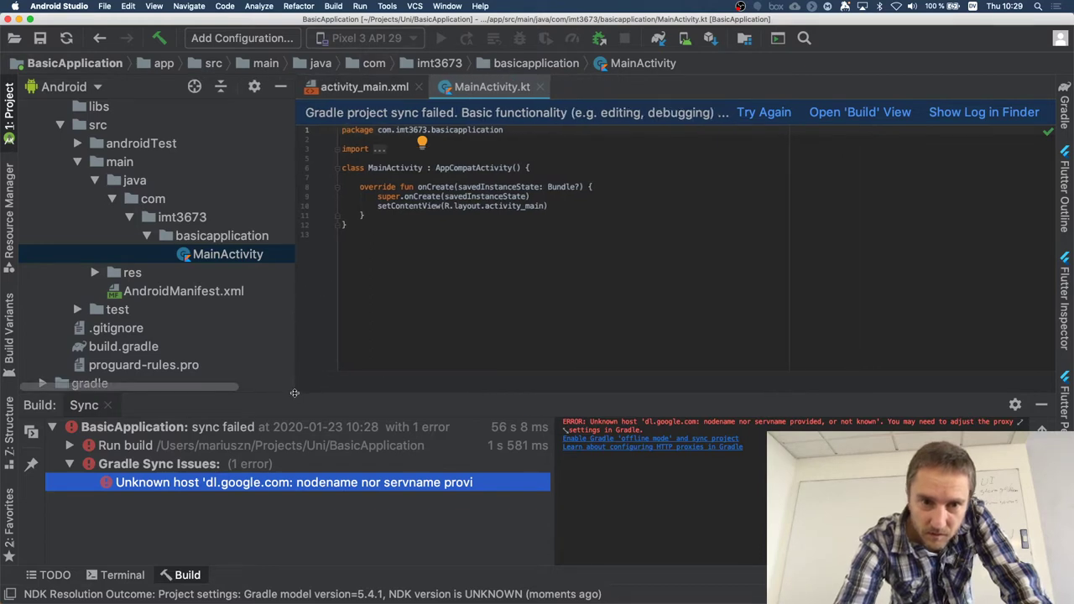
drag(294, 392, 295, 481)
click(552, 258)
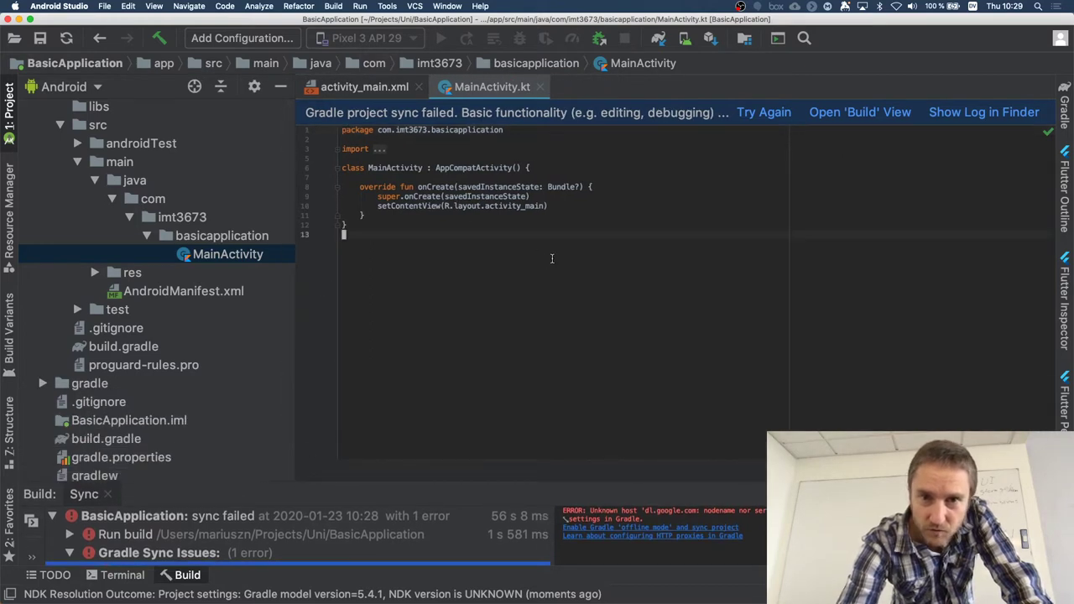
- In the Darcula Color Scheme Font preferences, set the Menlo font size to 22 and accept the change
click(82, 6)
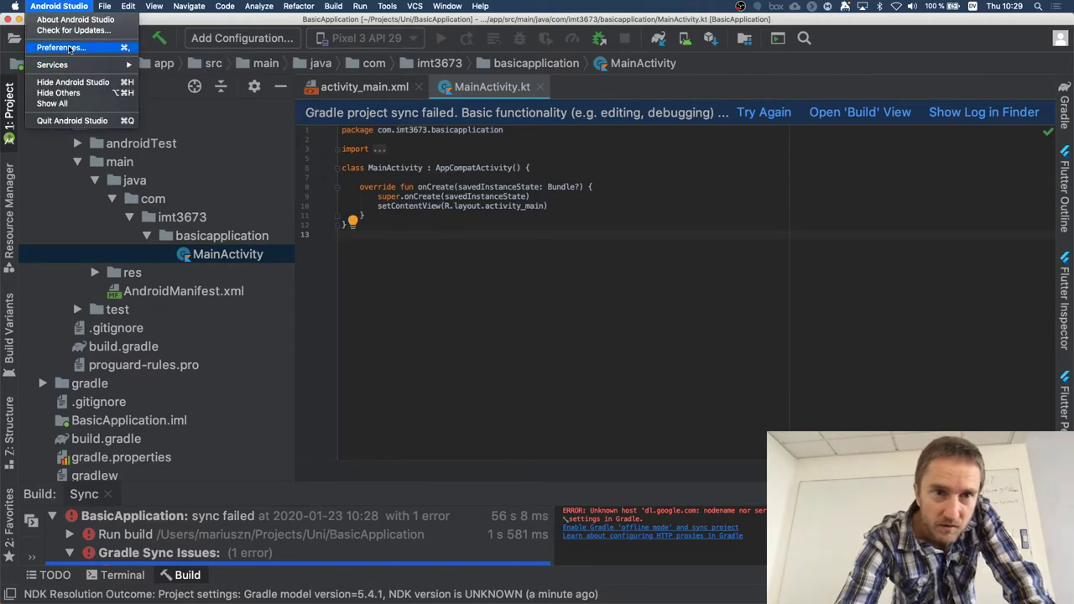
click(62, 48)
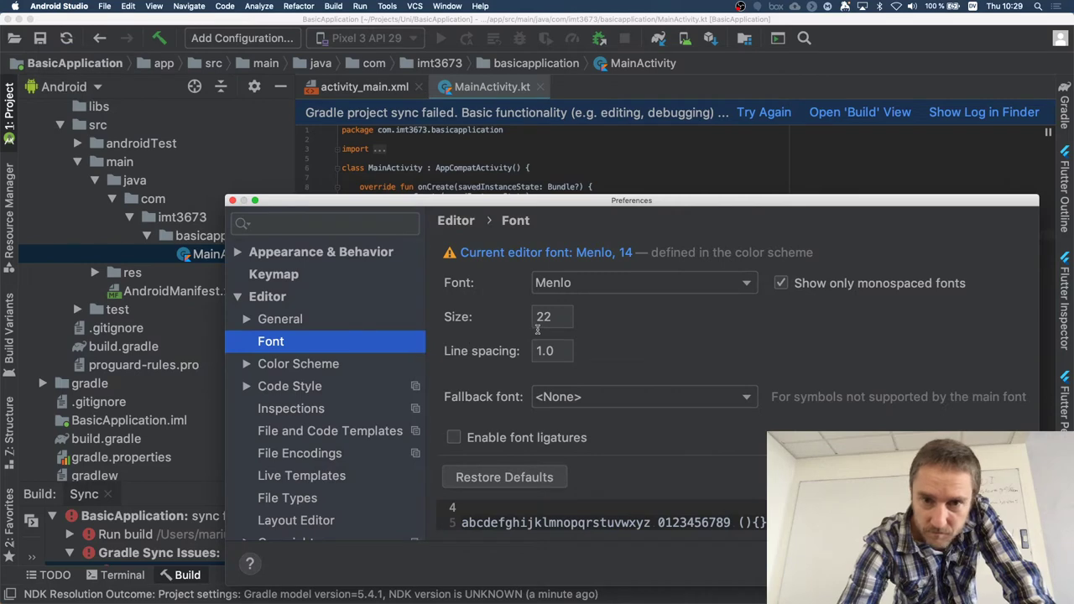
click(603, 254)
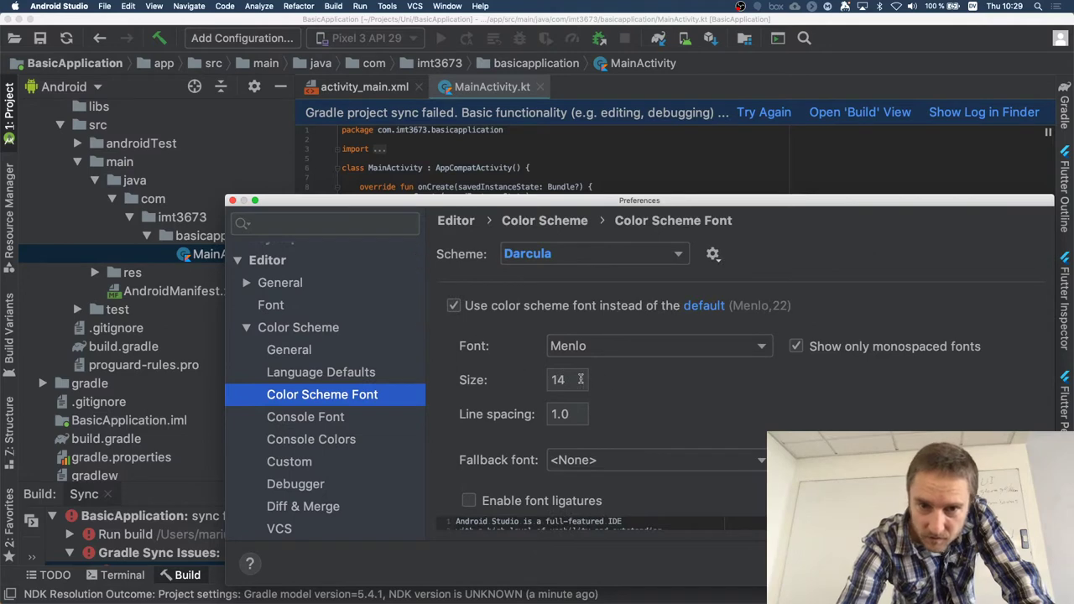
double_click(580, 379)
key(BackSpace)
text(222)
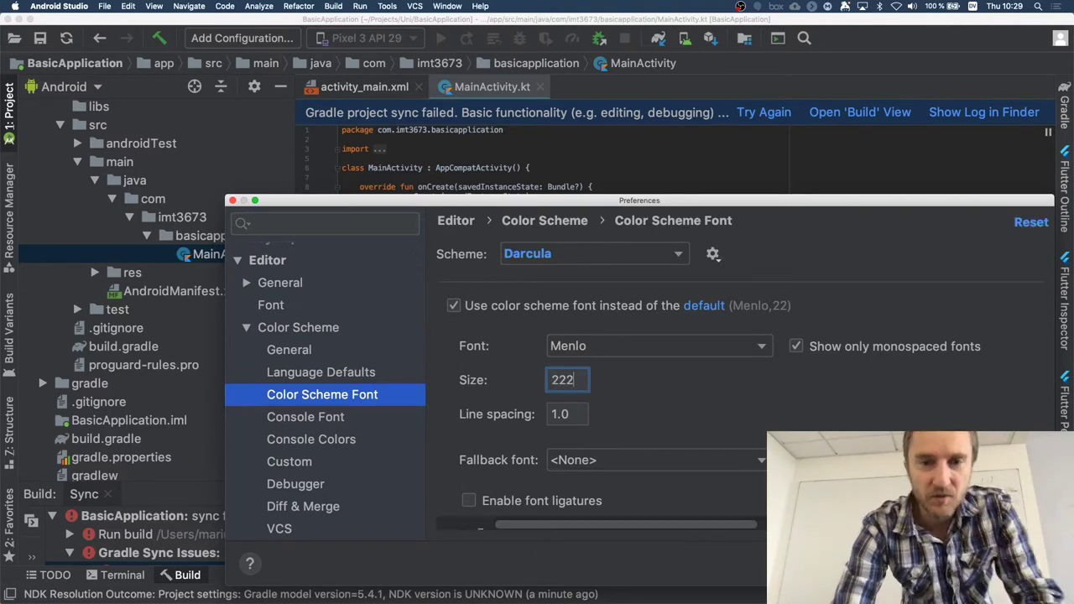
key(BackSpace)
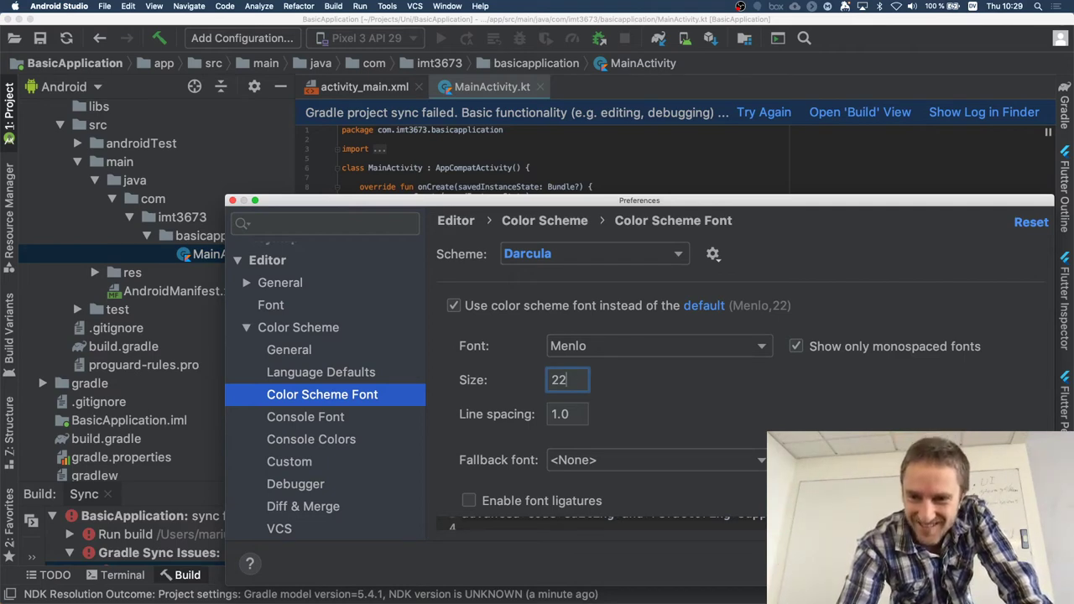
key(Return)
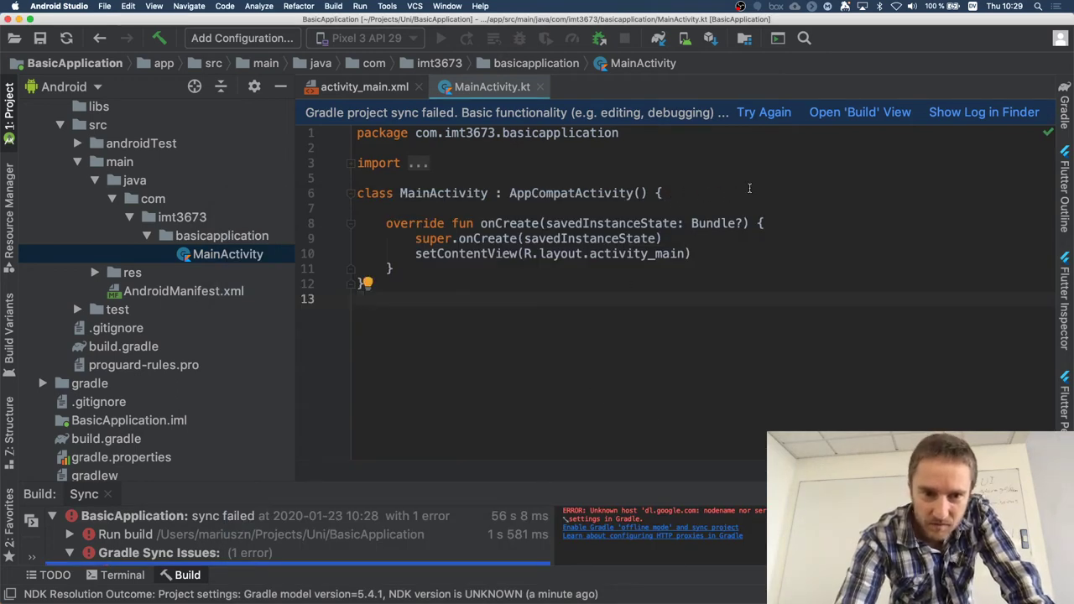
- Retry the Gradle project sync, turning on Wi-Fi before running it again
click(761, 118)
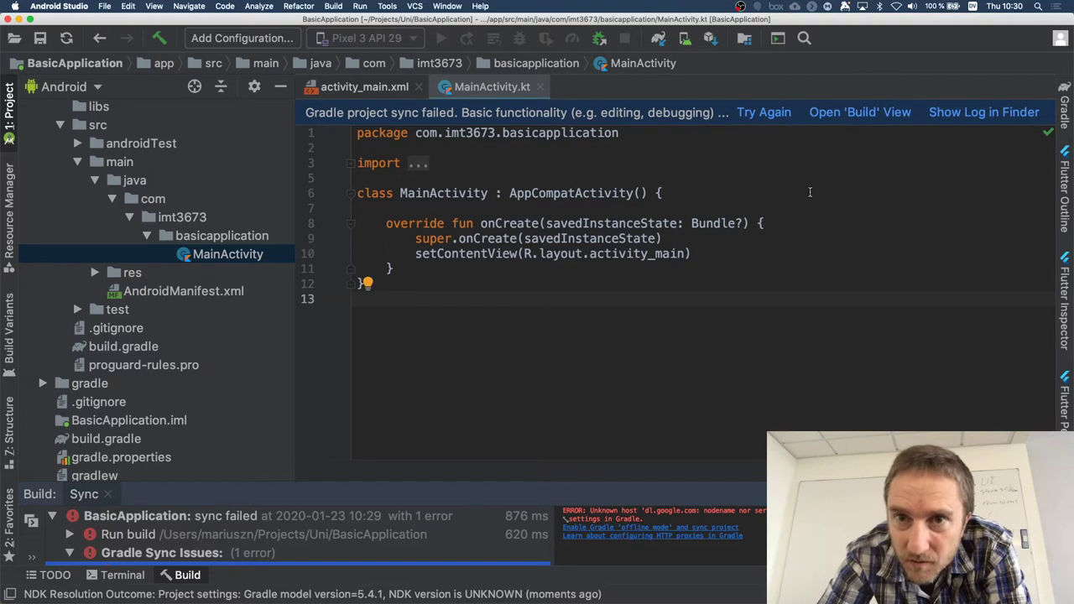
click(896, 7)
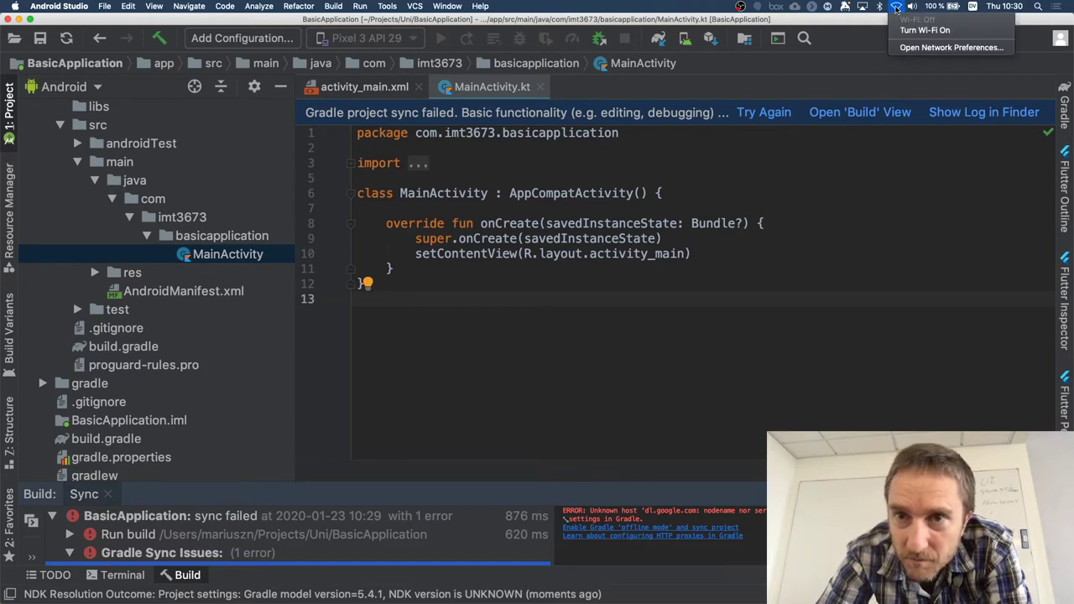
click(925, 30)
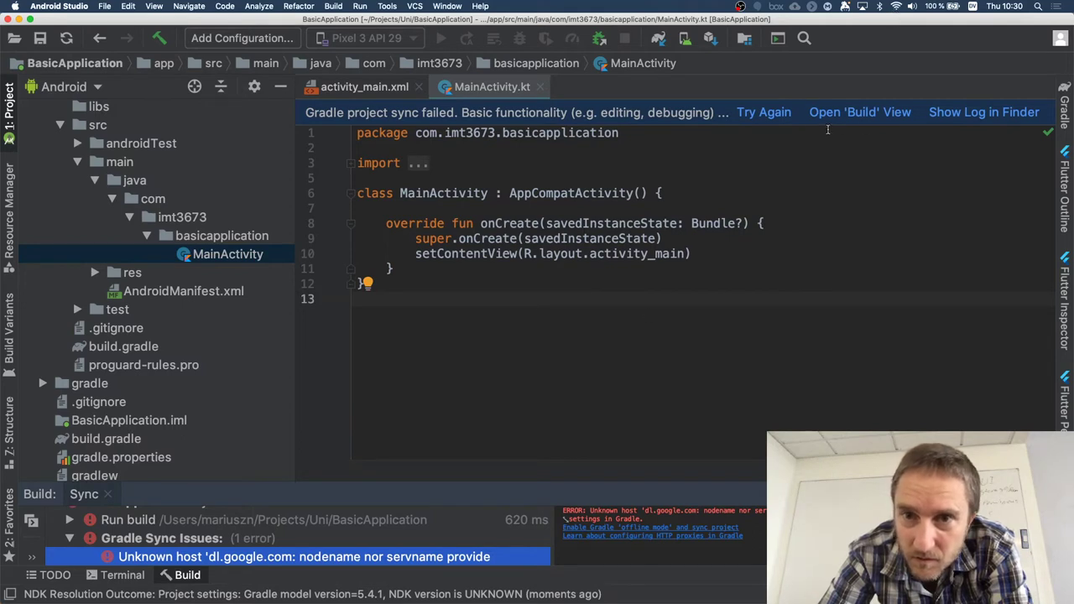
click(782, 116)
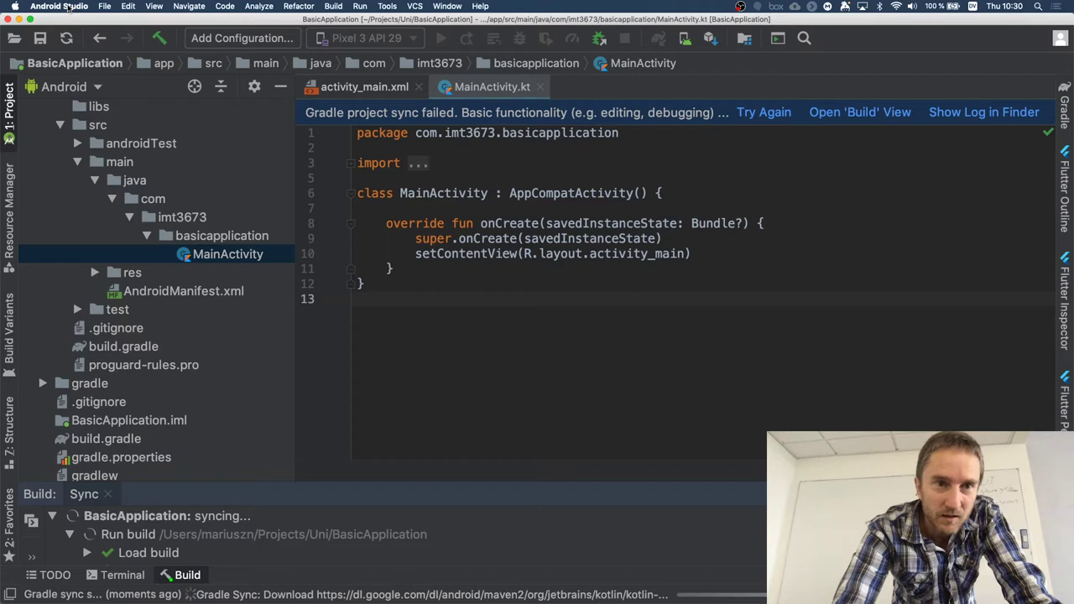
- Close the BasicApplication project and start importing an Android code sample from the welcome screen
click(66, 8)
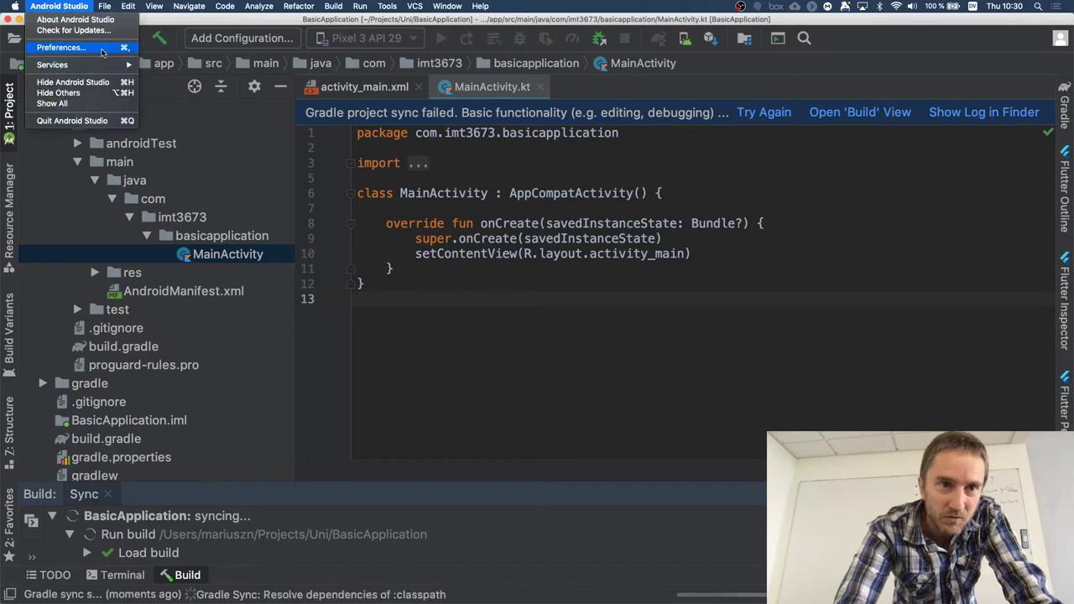
mouse_move(105, 8)
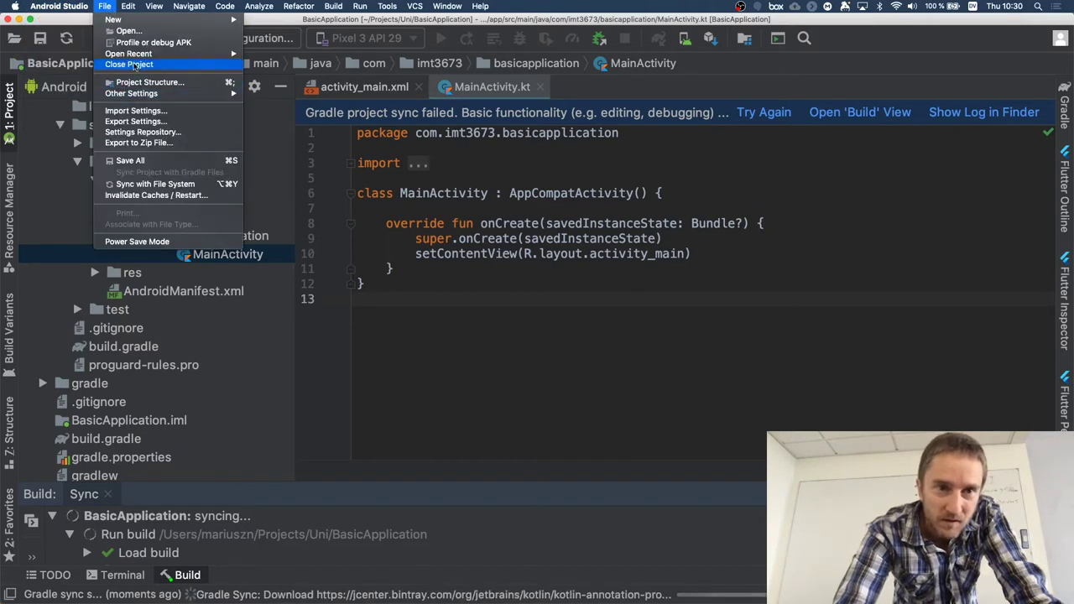
click(134, 64)
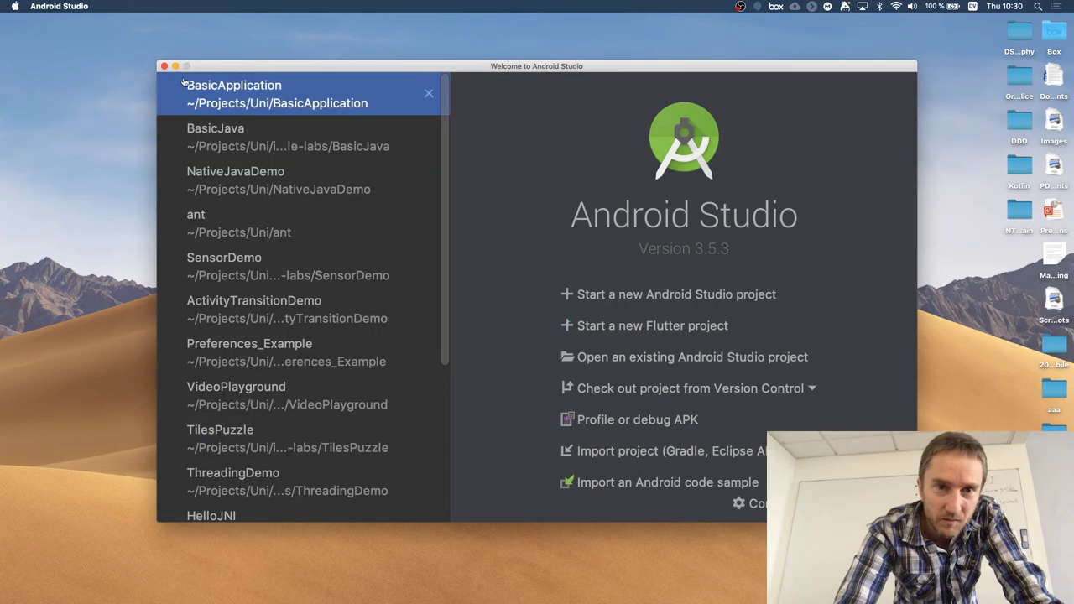
click(676, 484)
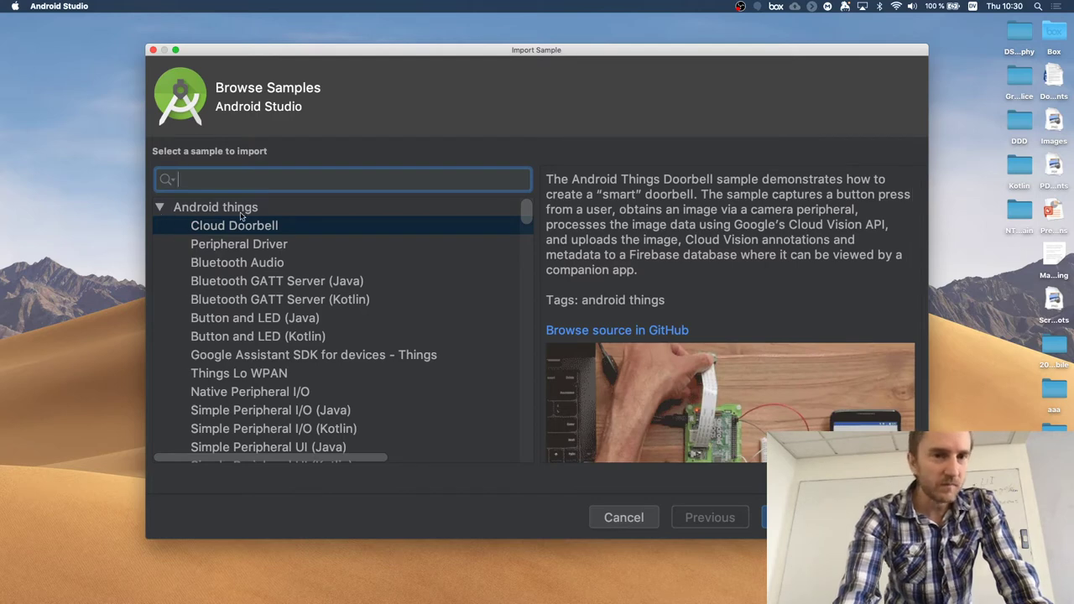
- Browse the importable samples by category, viewing the details of Basic Transition, Motion, Interpolator and Room & Rx Java
scroll(279, 359, down, 3)
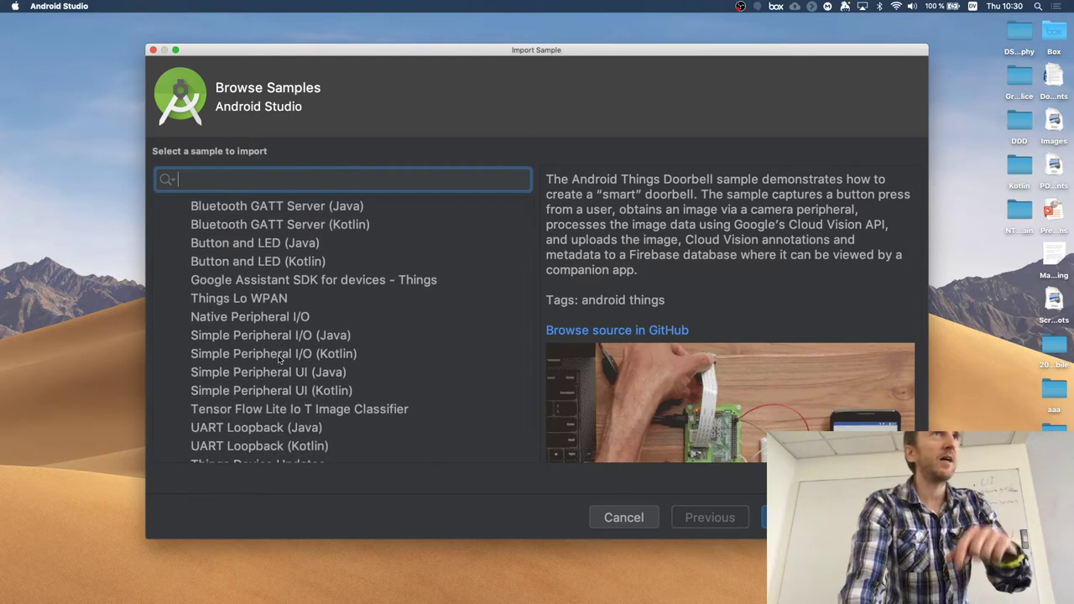
scroll(279, 360, down, 10)
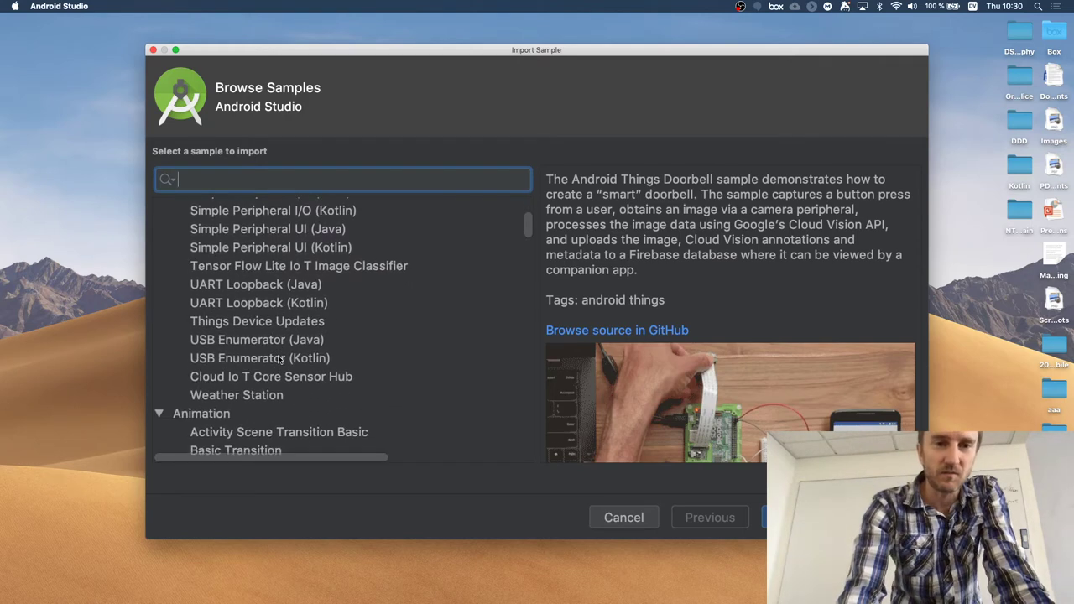
scroll(280, 359, down, 5)
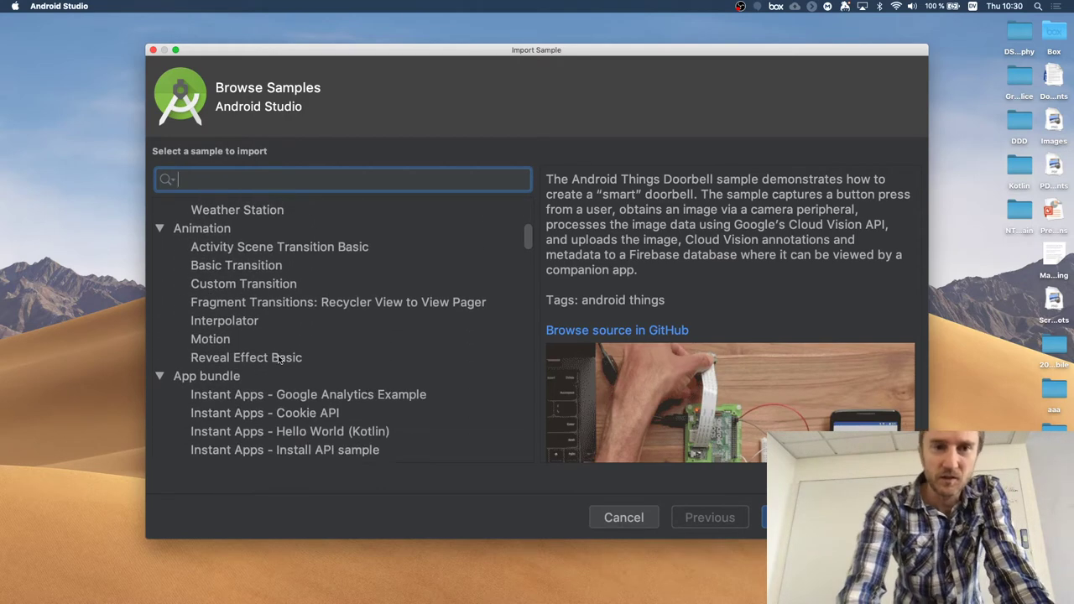
click(240, 269)
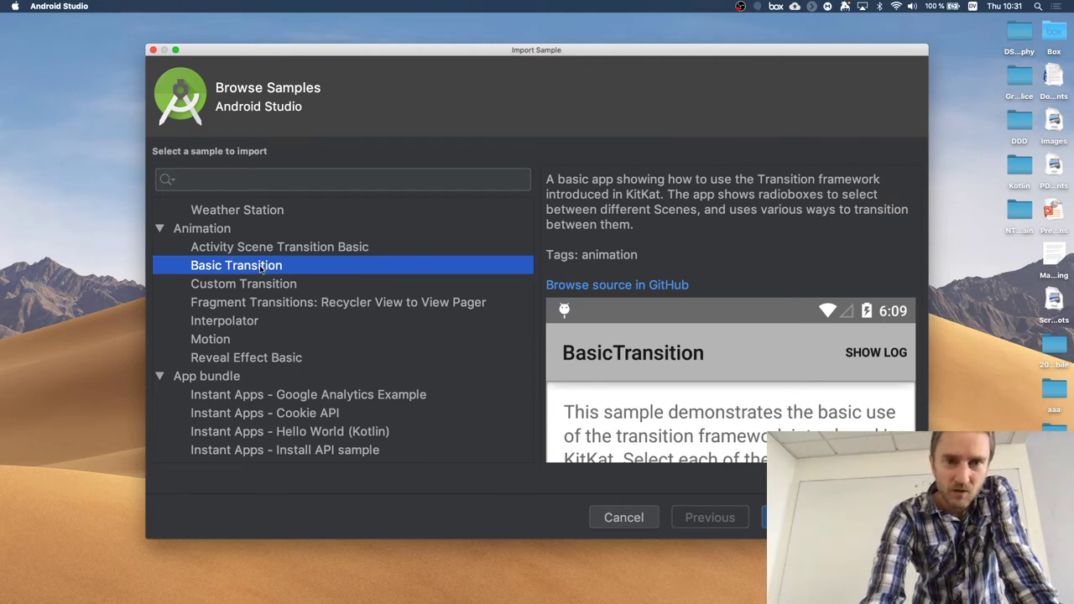
click(225, 344)
click(244, 326)
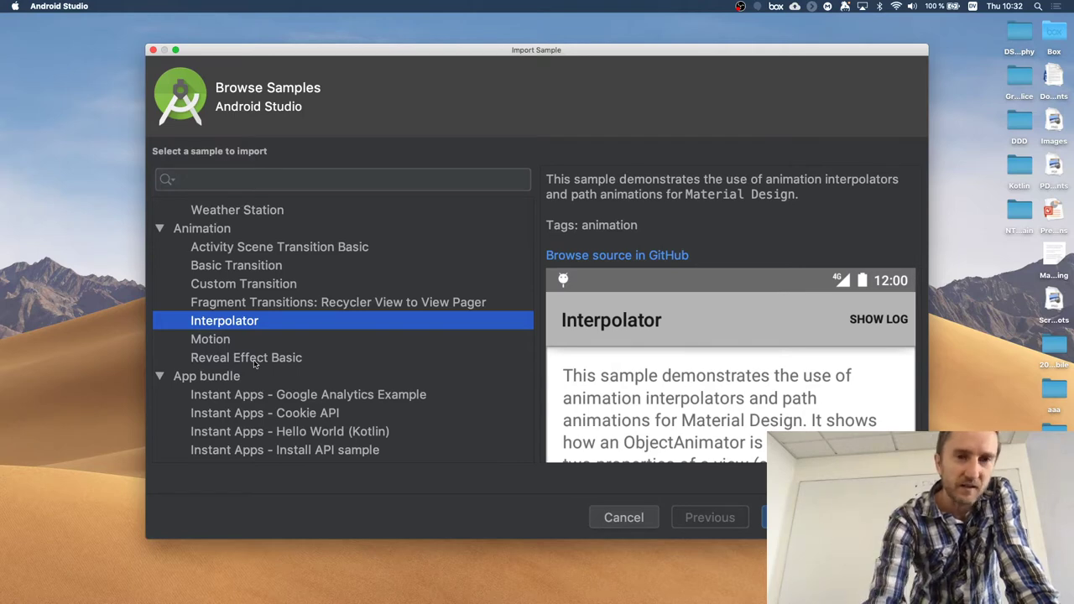
scroll(311, 370, down, 5)
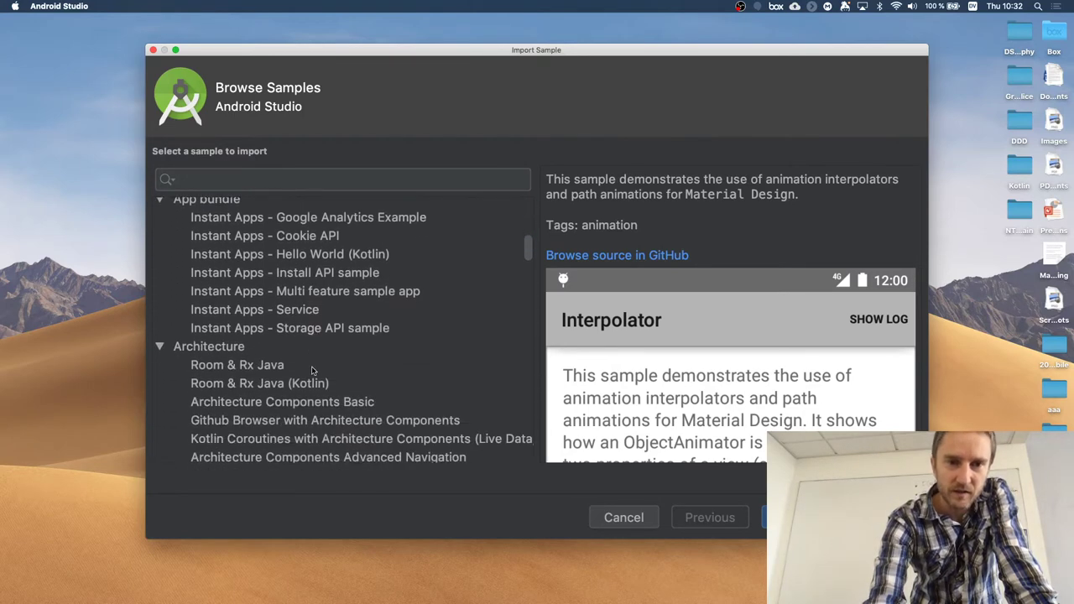
scroll(311, 369, down, 4)
click(255, 267)
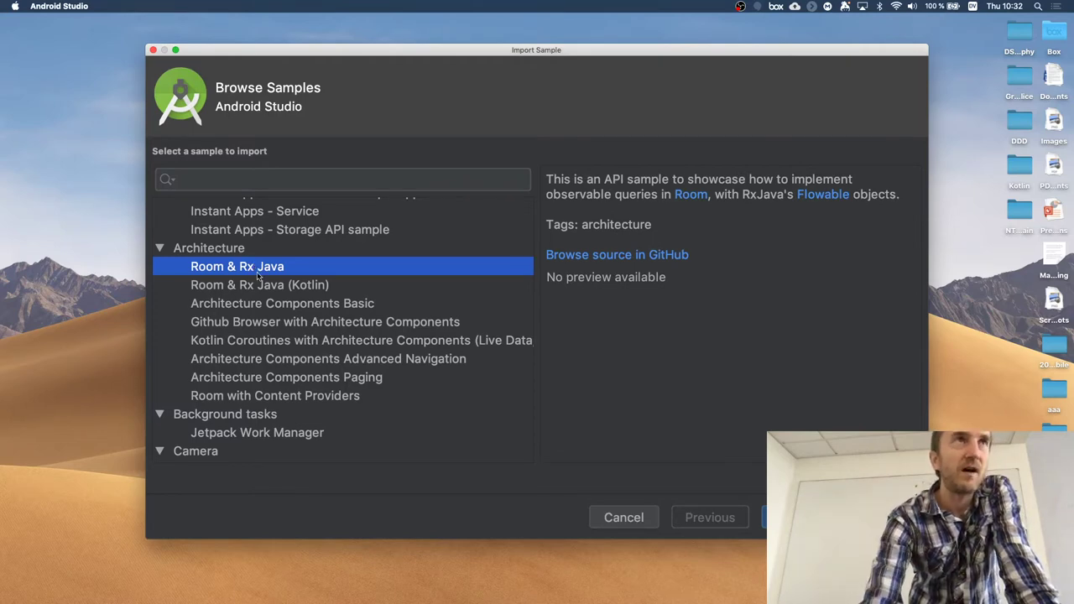
scroll(305, 356, down, 8)
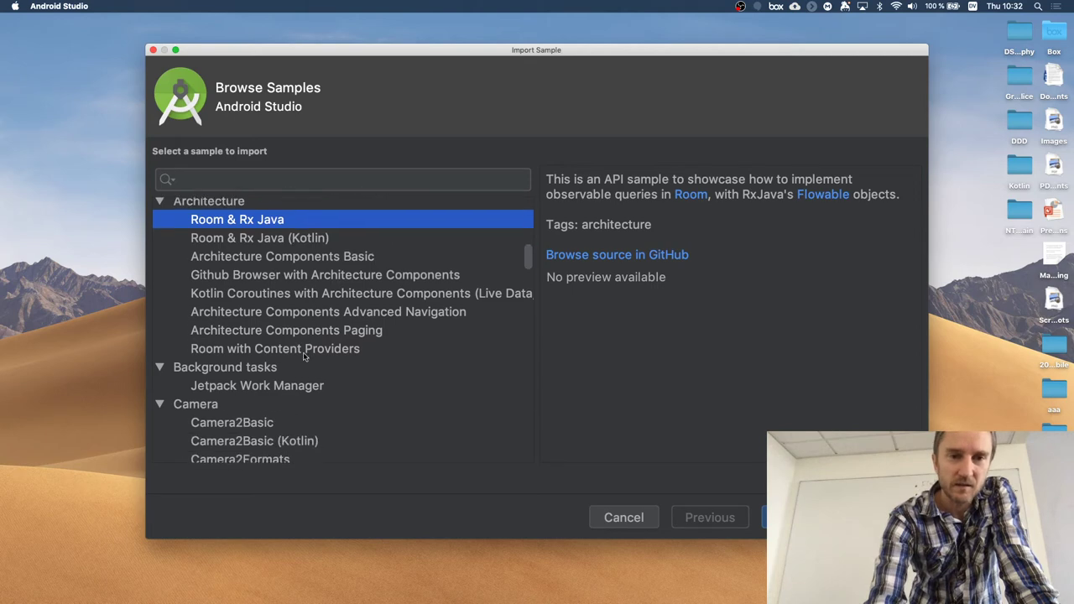
scroll(304, 356, down, 2)
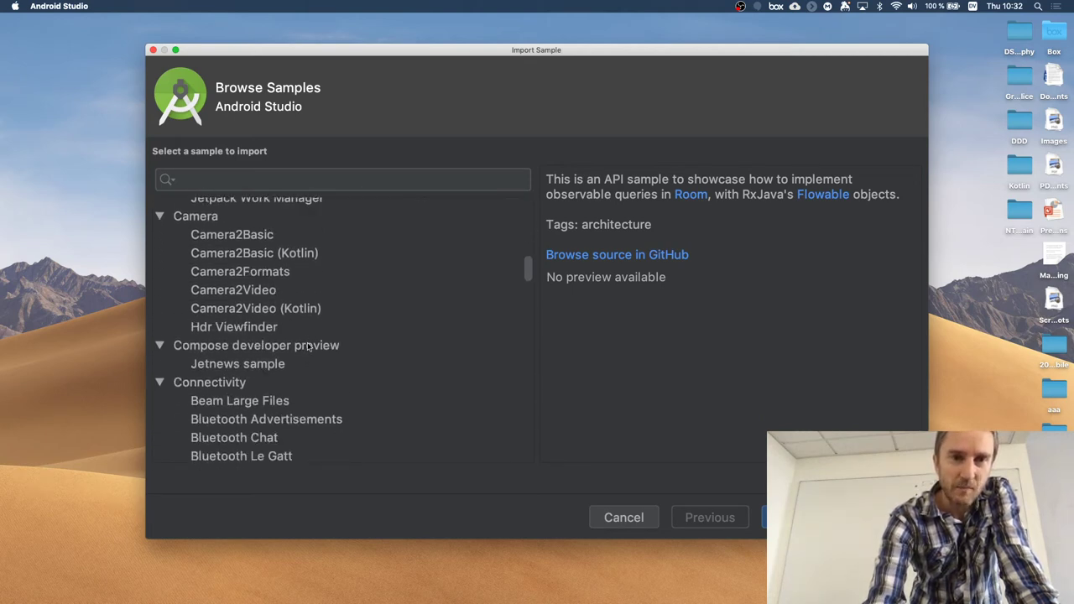
- Browse the sample categories from Camera to Getting started and view the details of Firebase Quickstarts for Android
scroll(309, 346, down, 5)
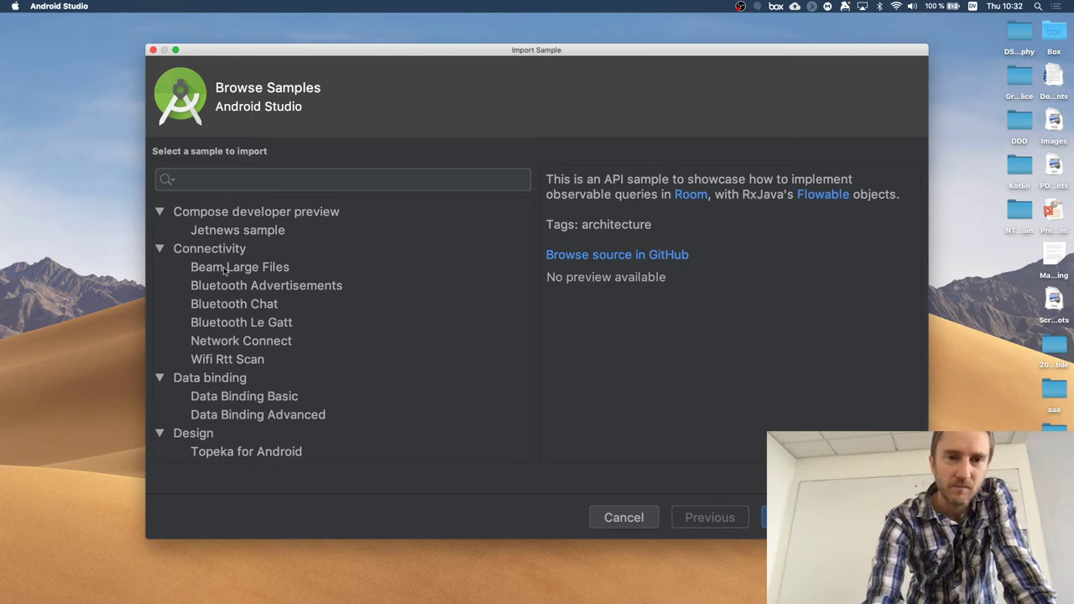
scroll(337, 395, down, 5)
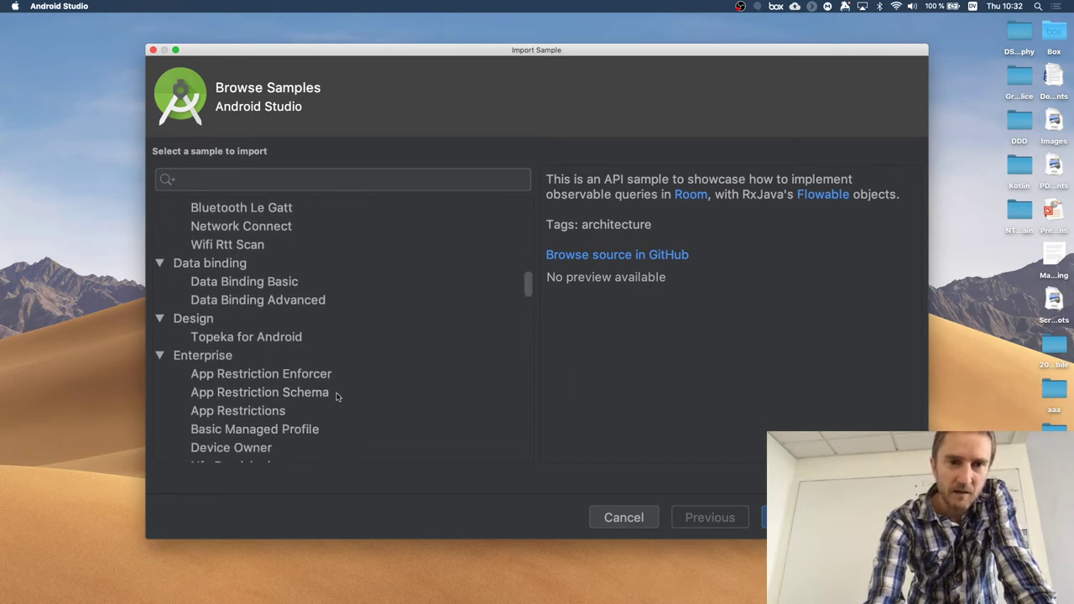
scroll(363, 416, down, 6)
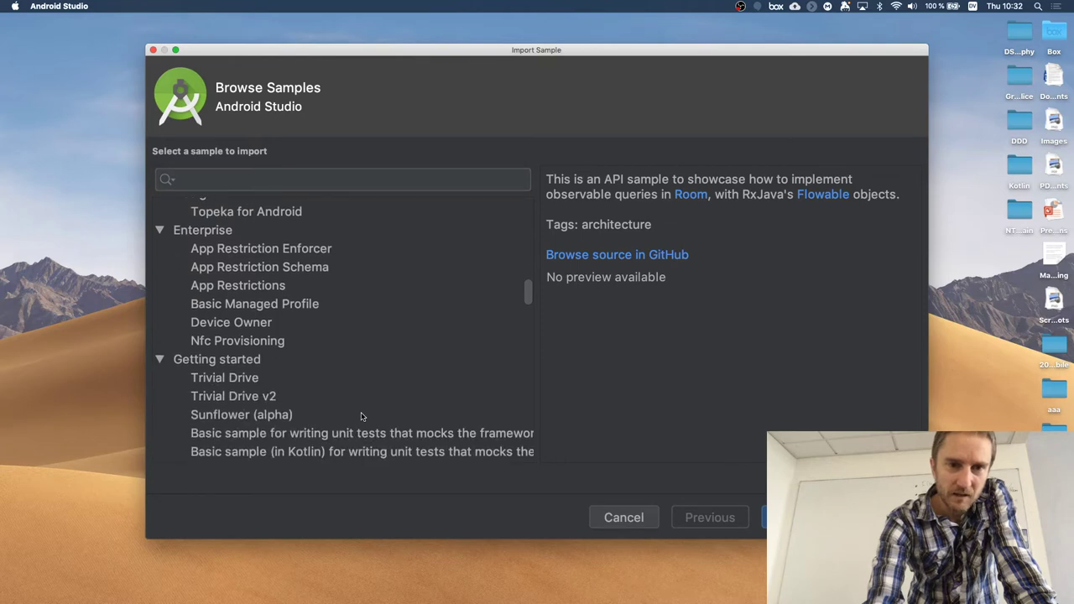
scroll(363, 417, down, 6)
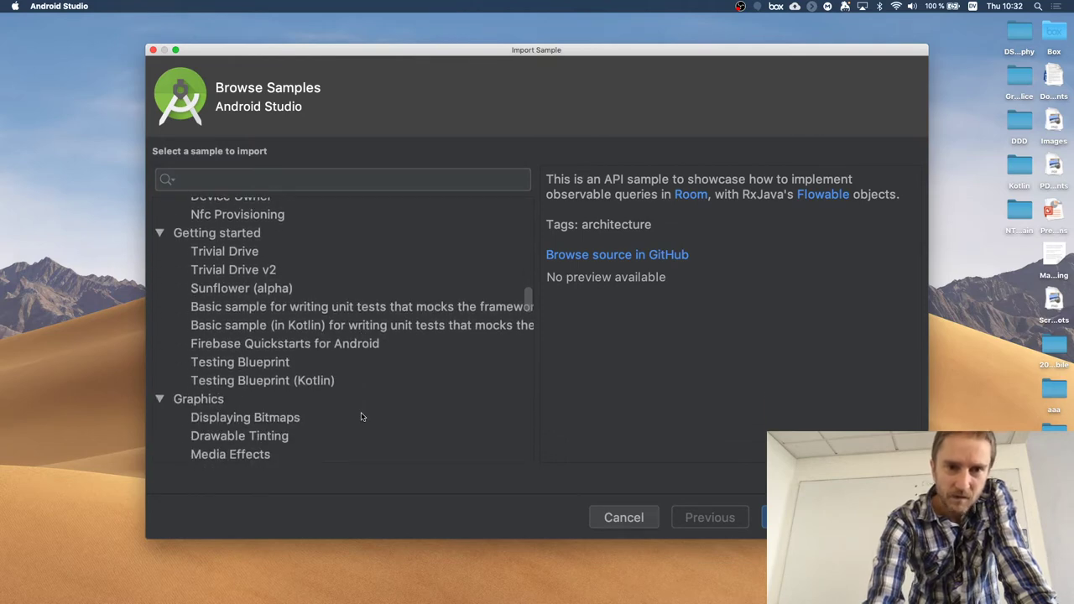
click(319, 345)
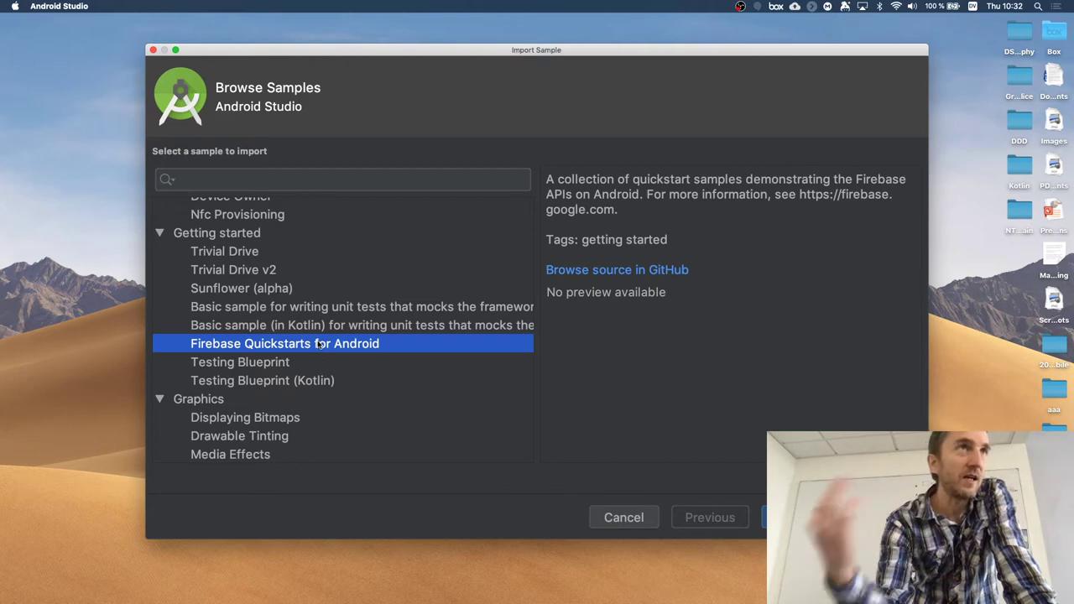
- Examine the remaining sample categories, from Graphics and Identity through Location, Ndk, Permissions and Storage to User interface
scroll(319, 344, down, 5)
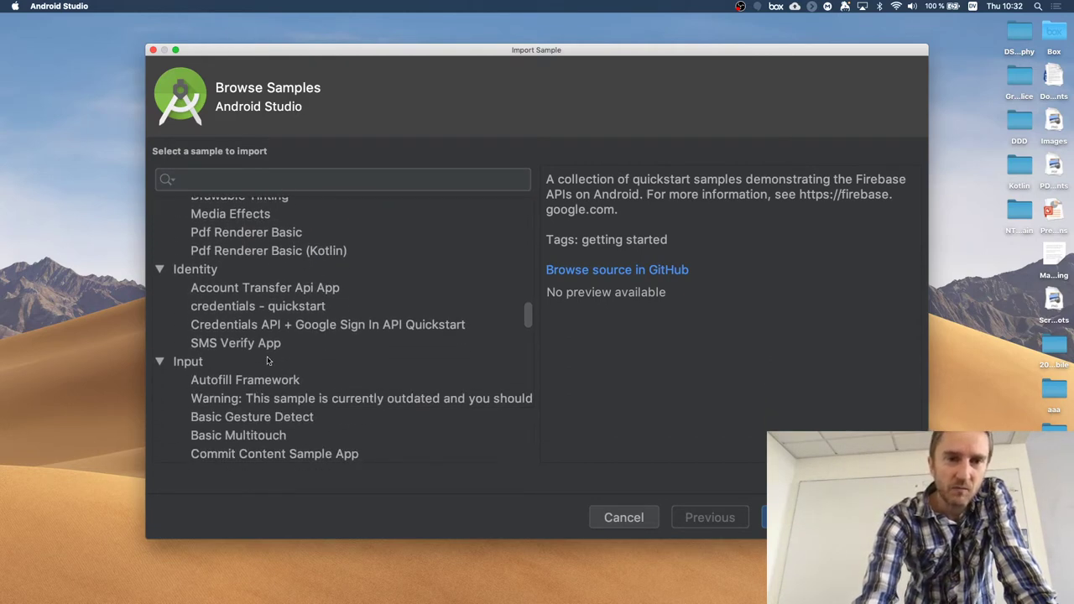
scroll(274, 378, down, 4)
scroll(275, 378, down, 4)
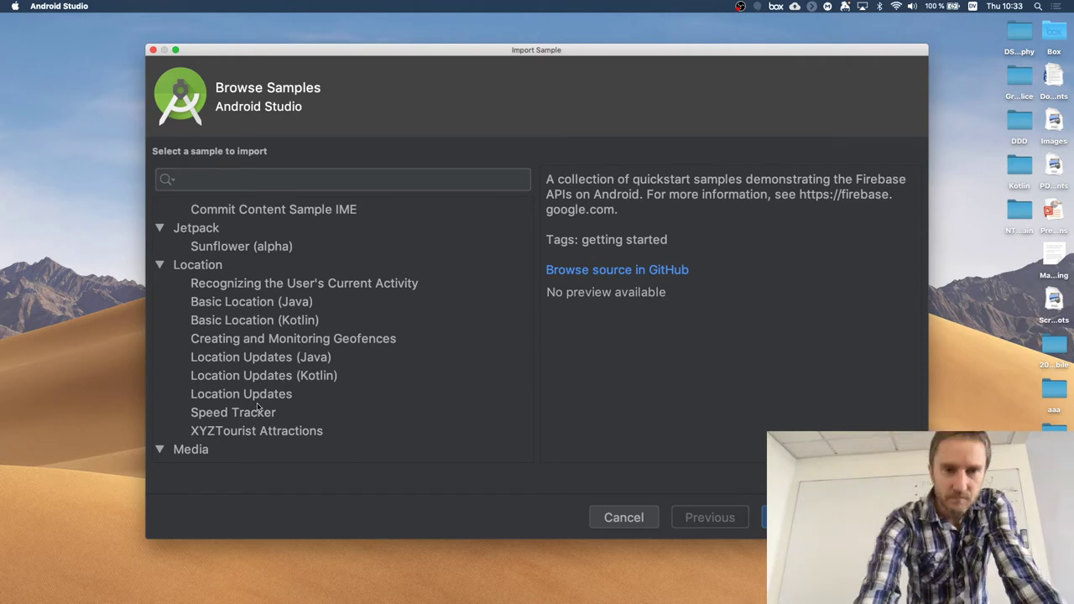
scroll(275, 378, down, 10)
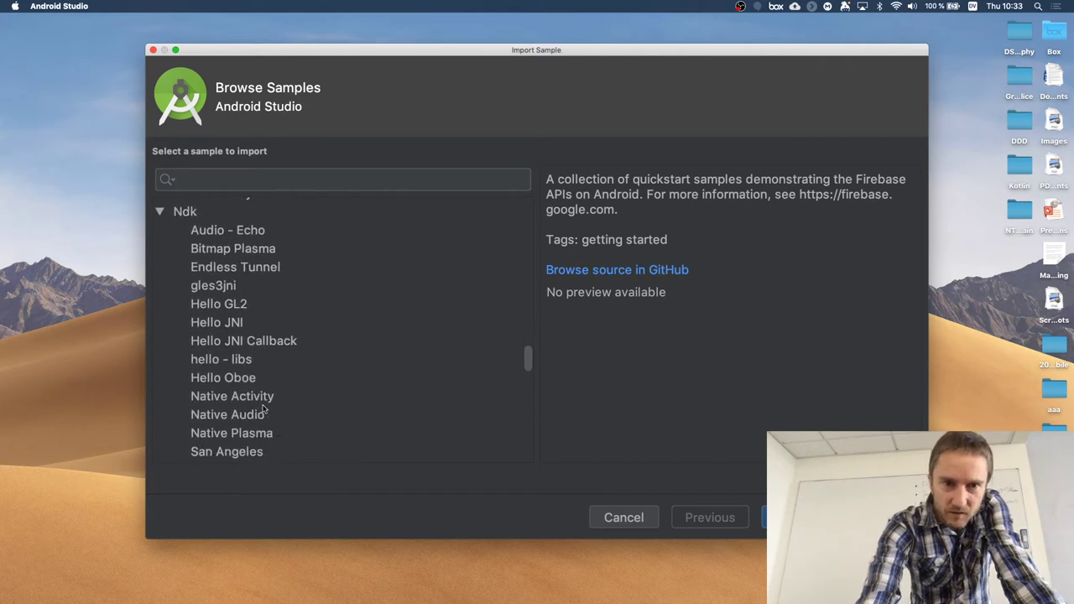
scroll(262, 409, down, 10)
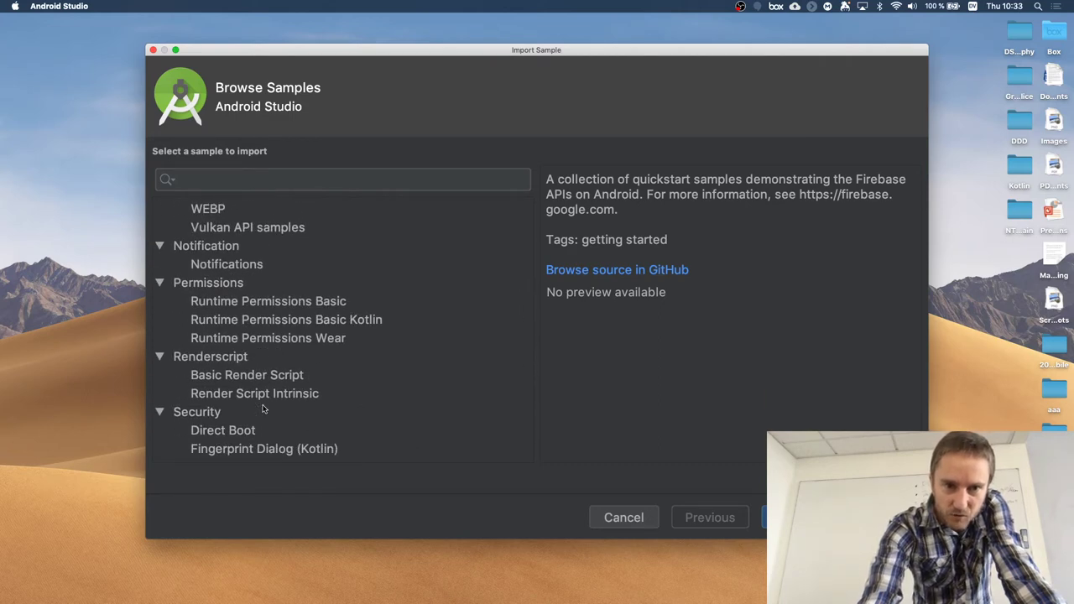
scroll(262, 409, down, 5)
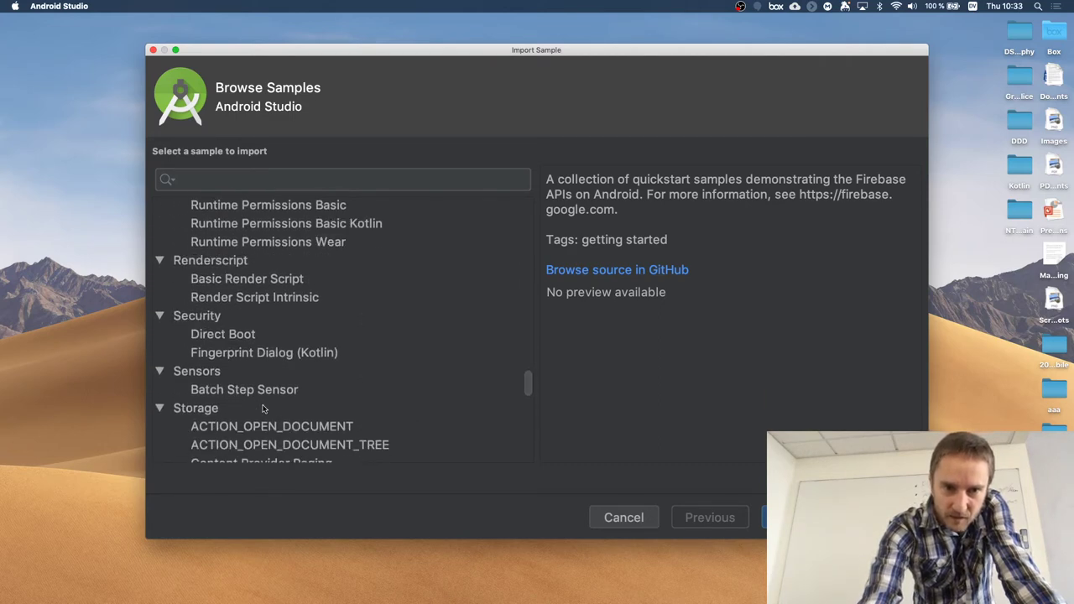
scroll(260, 392, down, 15)
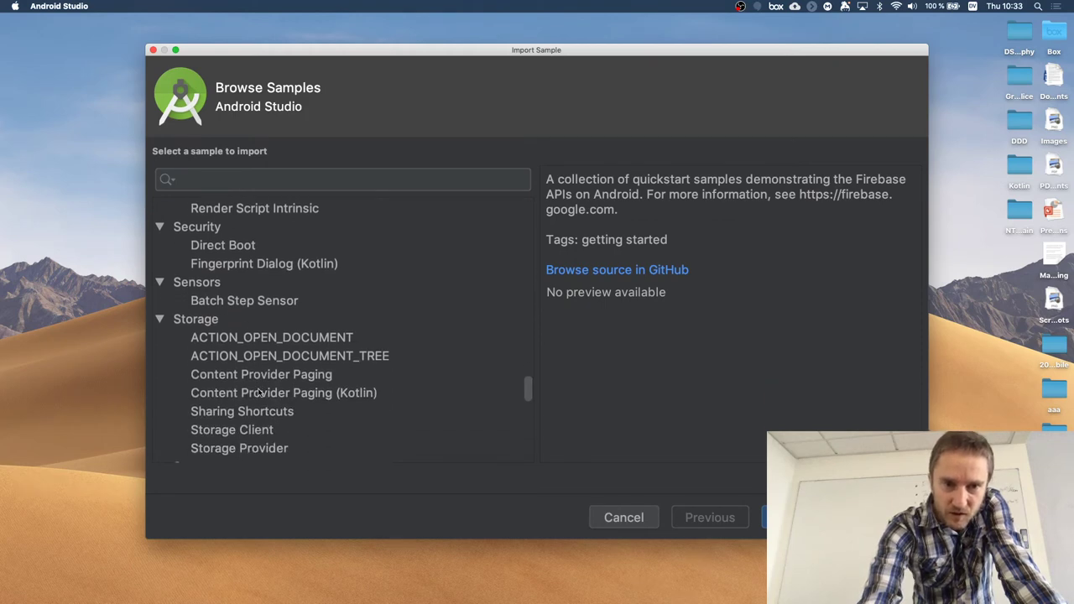
scroll(260, 391, down, 3)
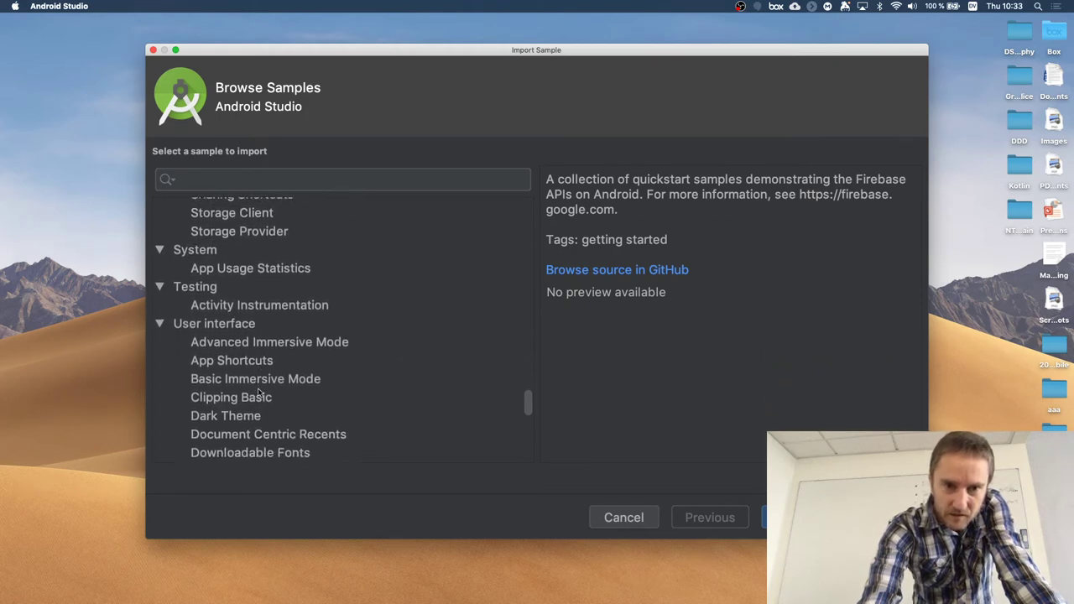
scroll(315, 407, down, 1)
scroll(314, 407, down, 5)
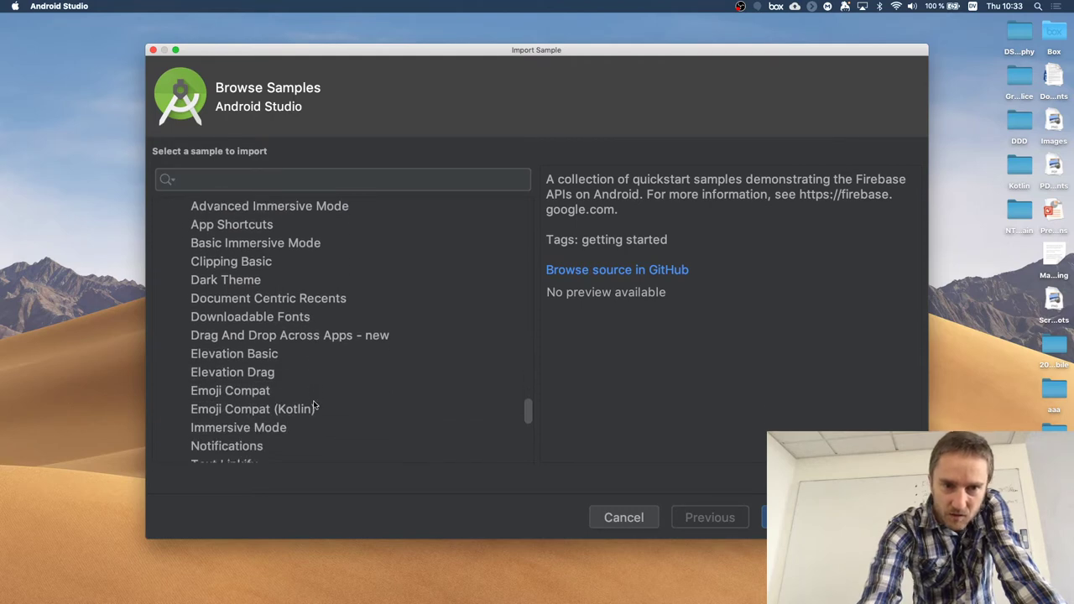
scroll(314, 406, down, 2)
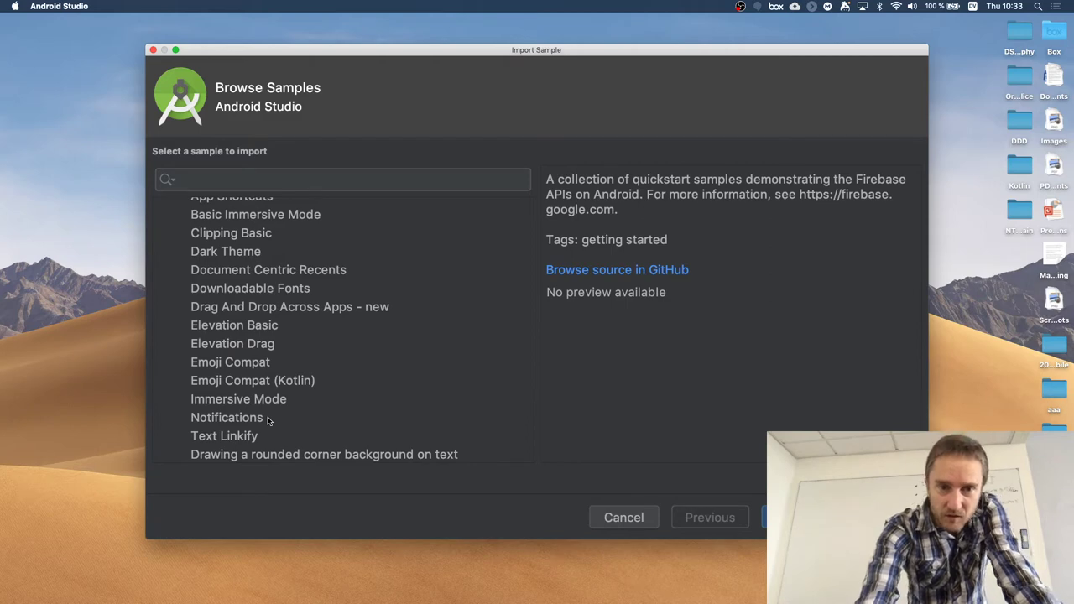
scroll(290, 381, down, 3)
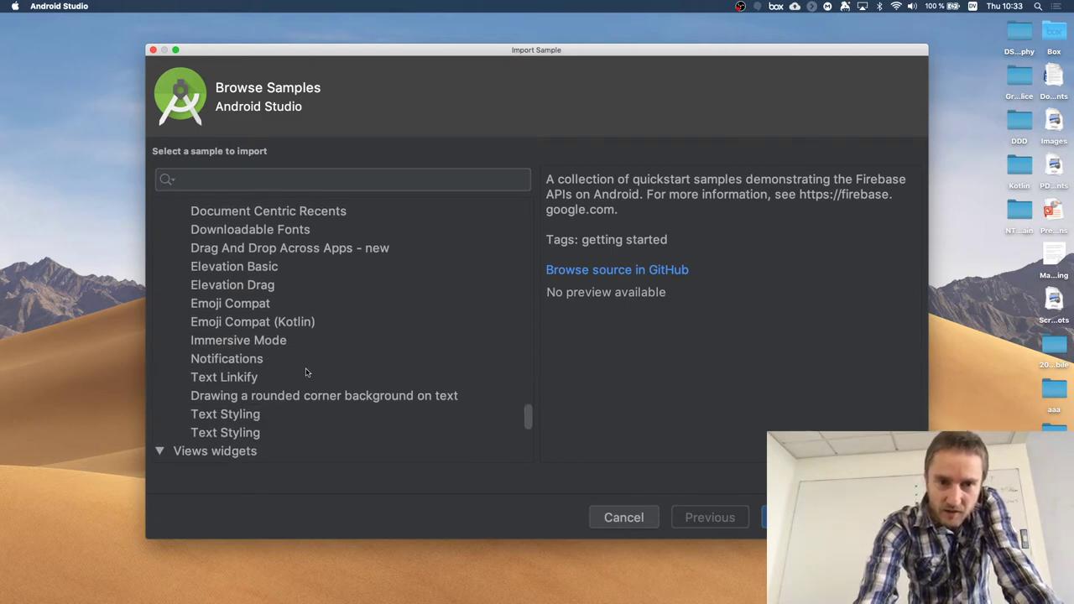
- Return to the Permissions category and view the details of the Runtime Permissions Basic Kotlin sample
scroll(307, 373, up, 10)
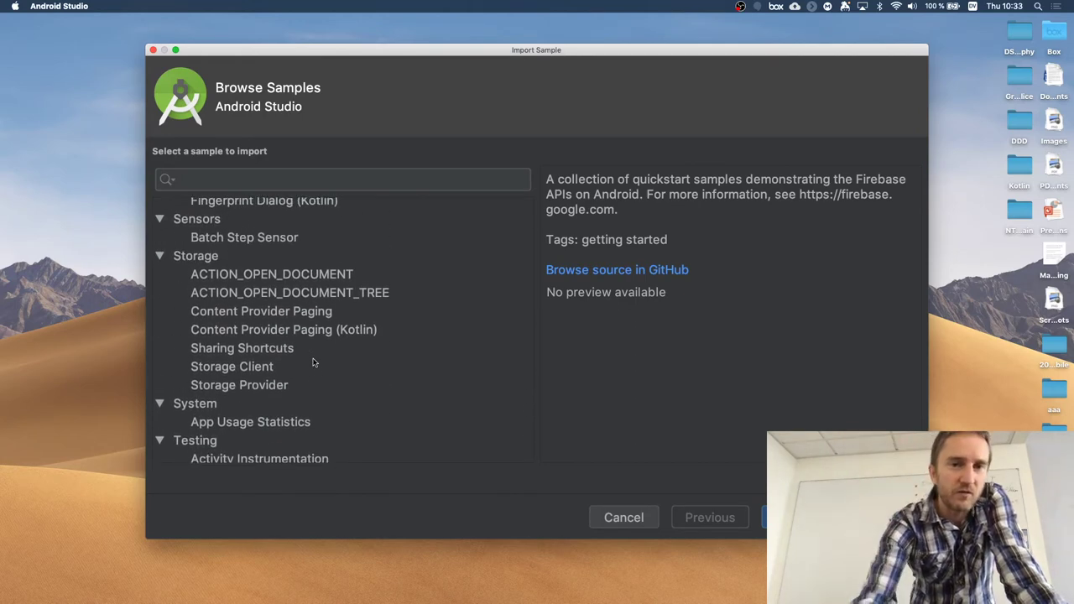
scroll(313, 362, up, 2)
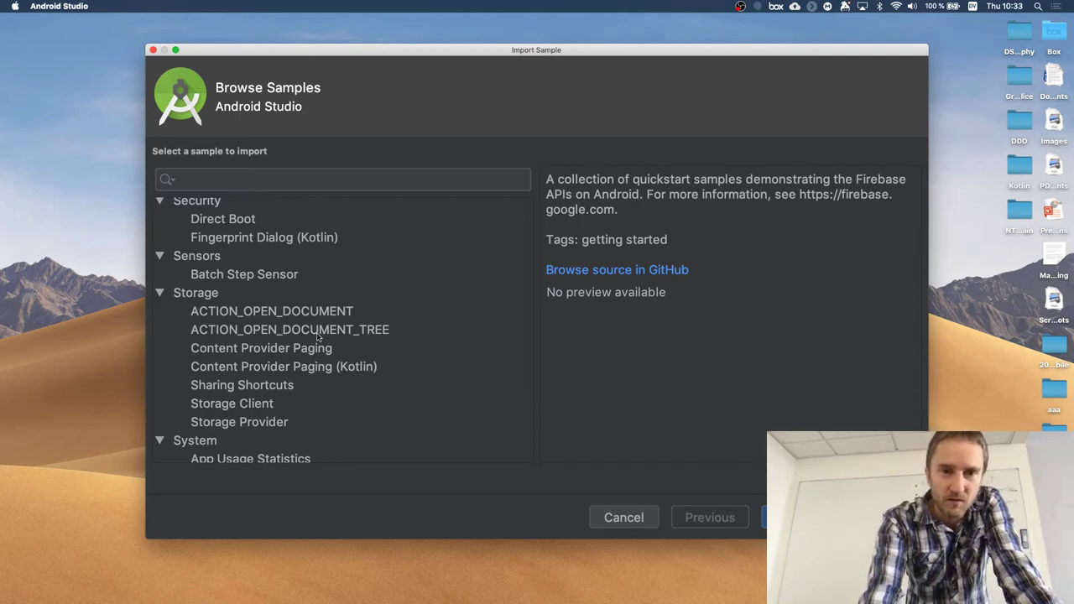
scroll(317, 335, up, 3)
scroll(317, 335, up, 5)
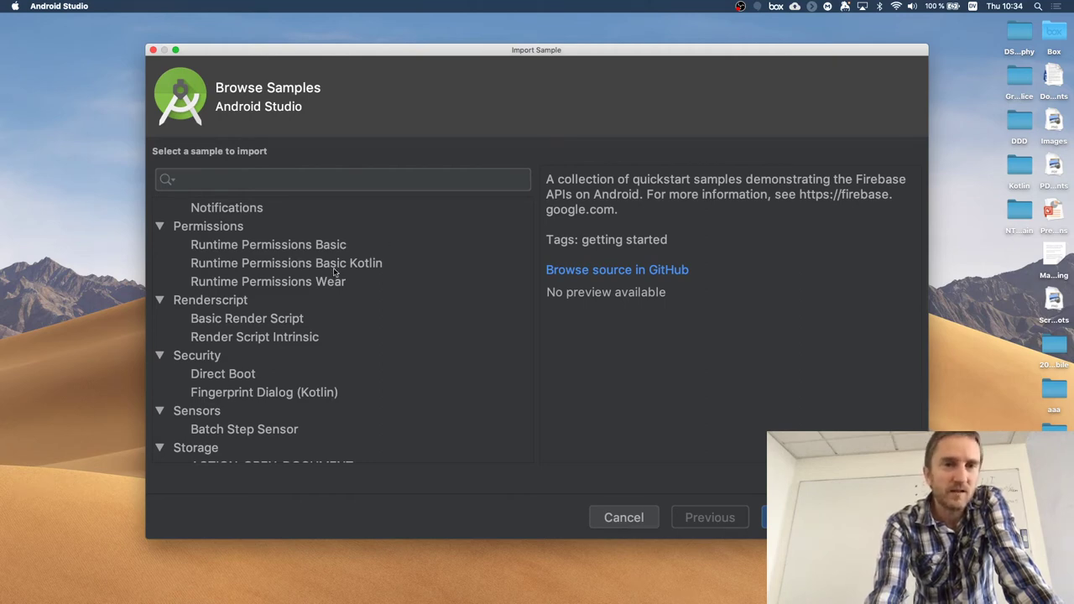
click(377, 267)
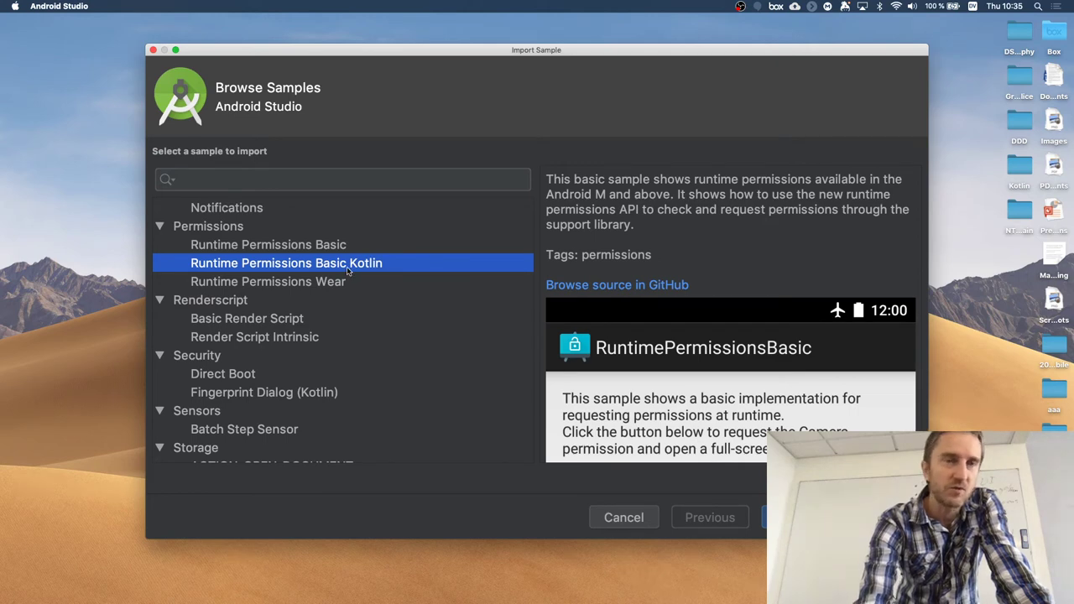
- Examine the samples listed around Permissions and back through Ndk and Media to the Location and Jetpack categories
scroll(349, 268, up, 5)
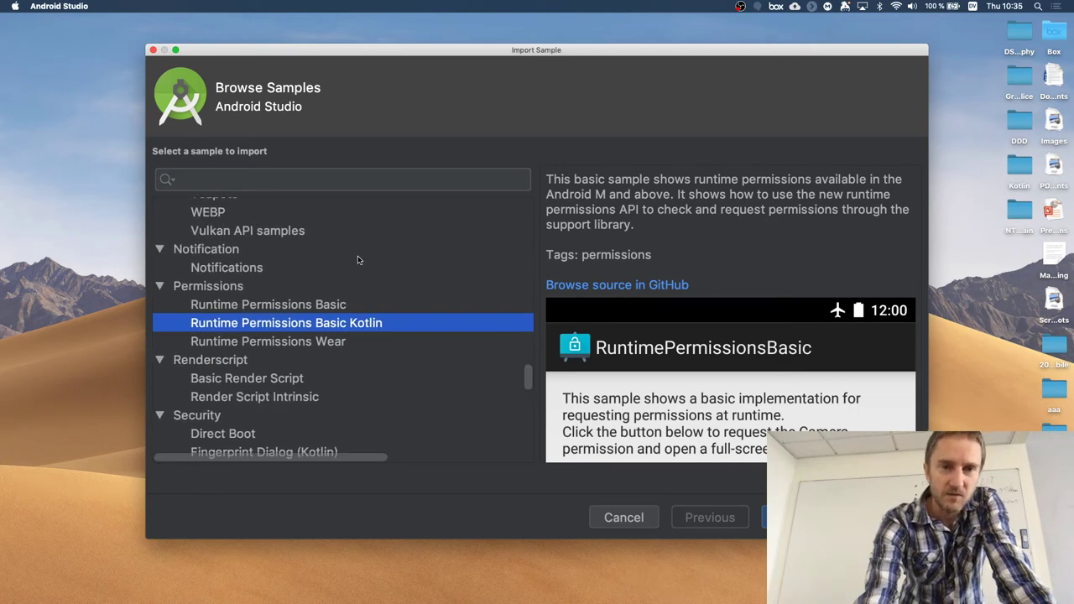
scroll(357, 260, down, 3)
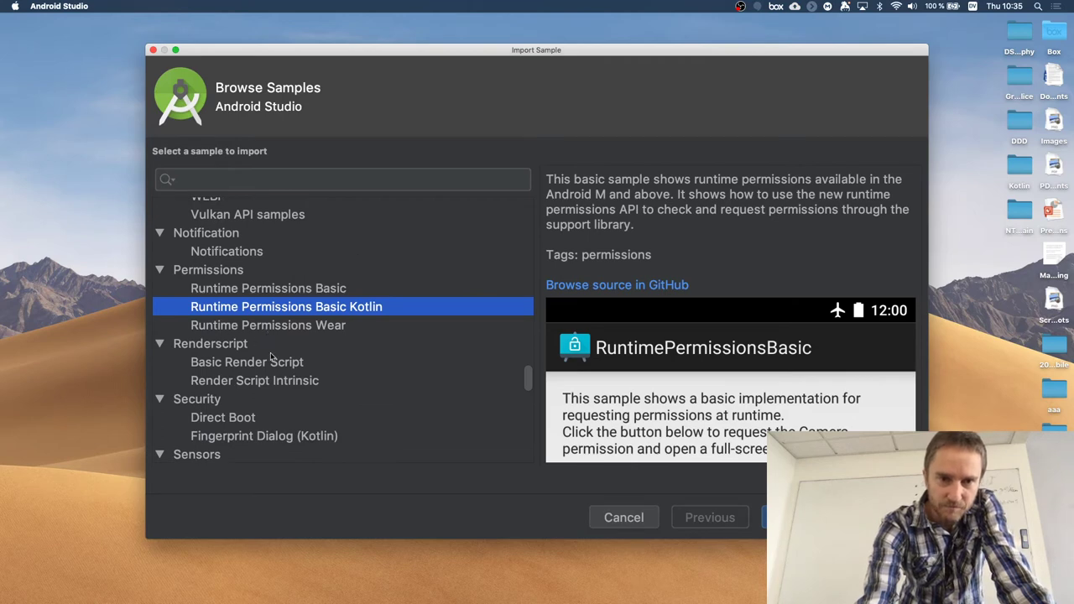
scroll(290, 382, up, 4)
scroll(287, 385, down, 3)
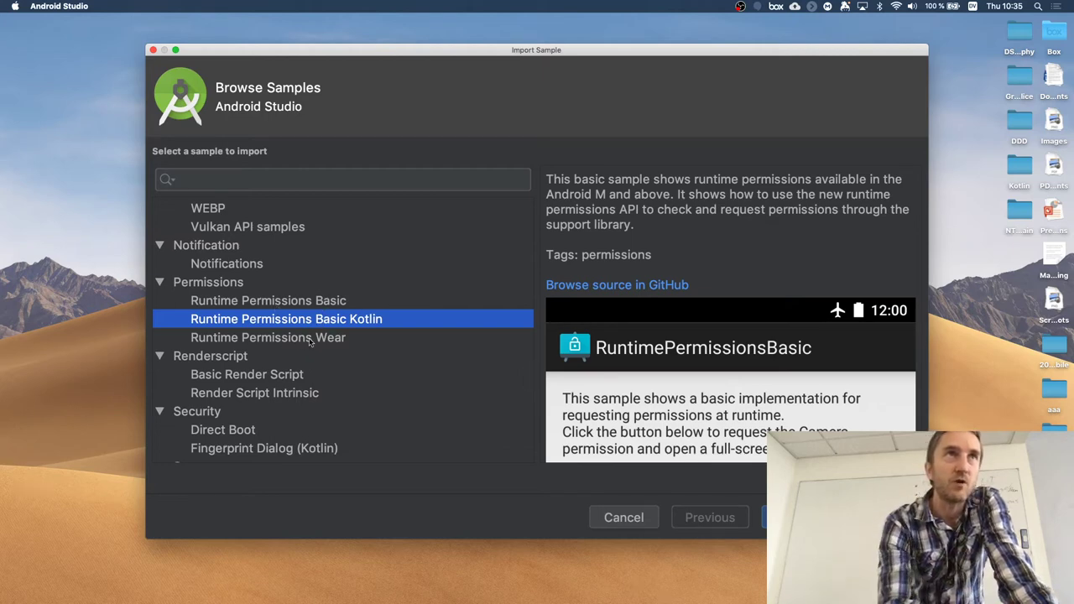
scroll(309, 340, up, 10)
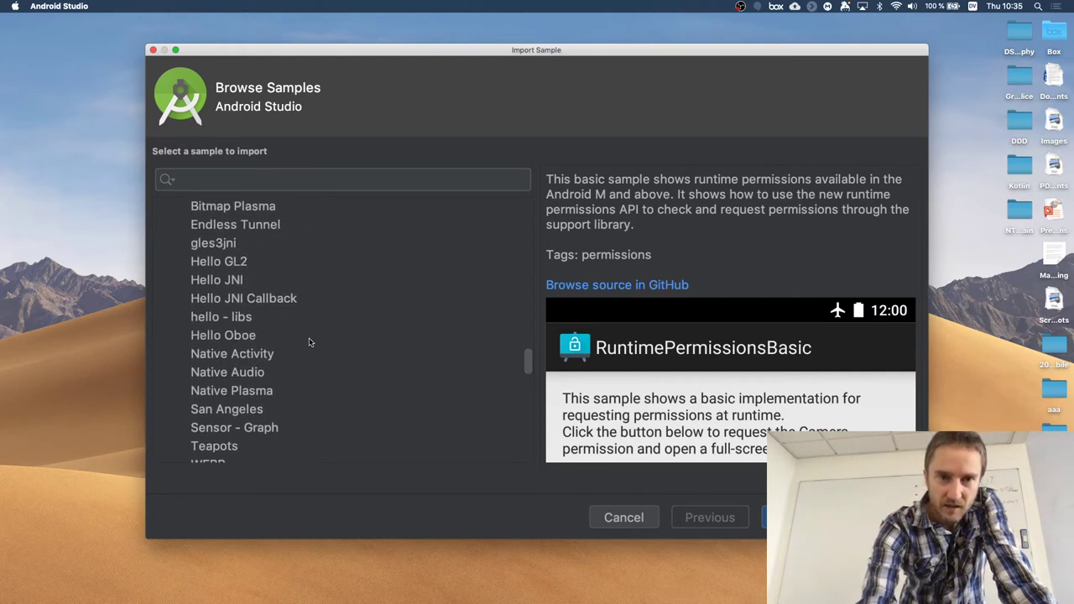
scroll(309, 340, up, 3)
scroll(309, 340, up, 5)
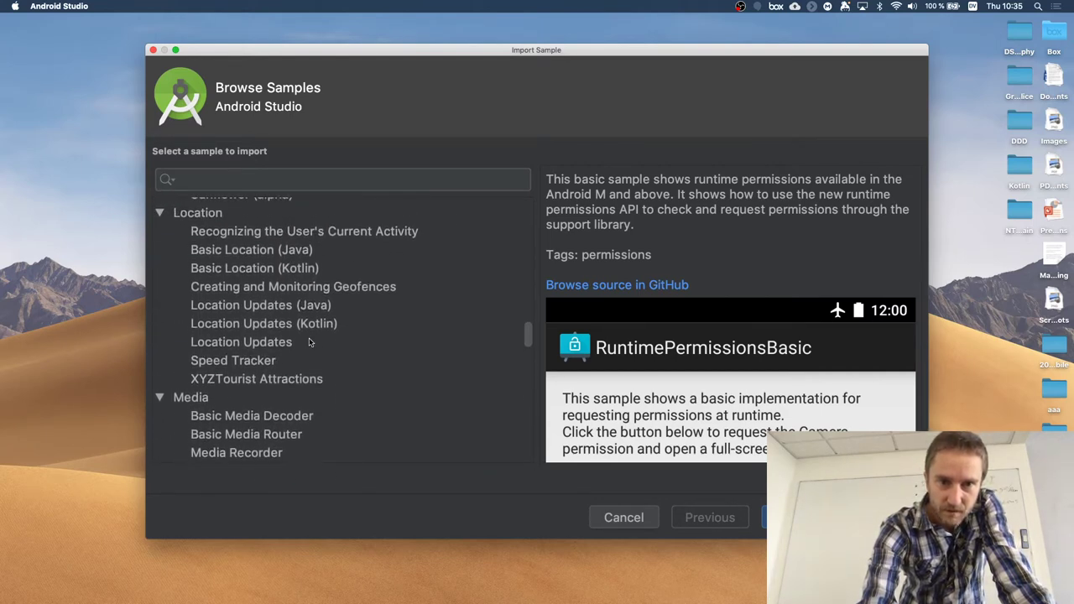
scroll(309, 342, down, 1)
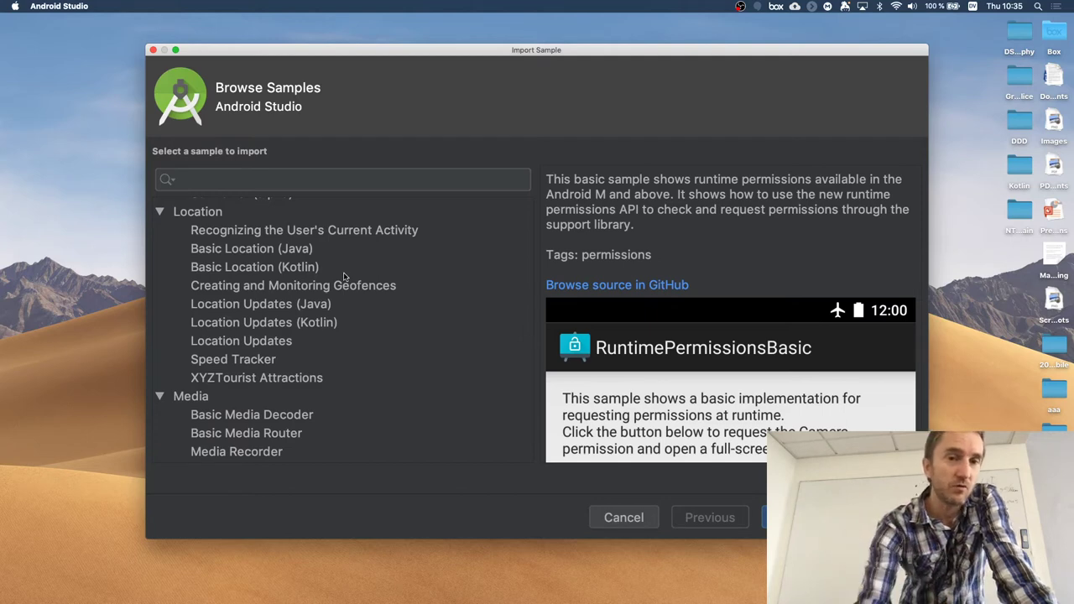
scroll(344, 277, up, 4)
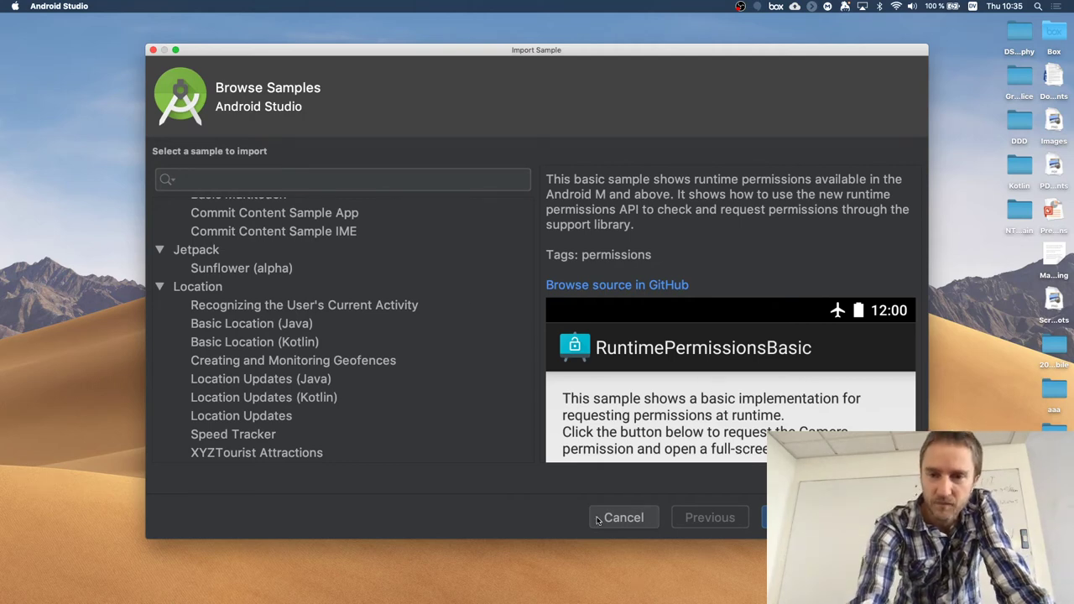
- Cancel the sample import and reopen the recent BasicApplication project
click(624, 518)
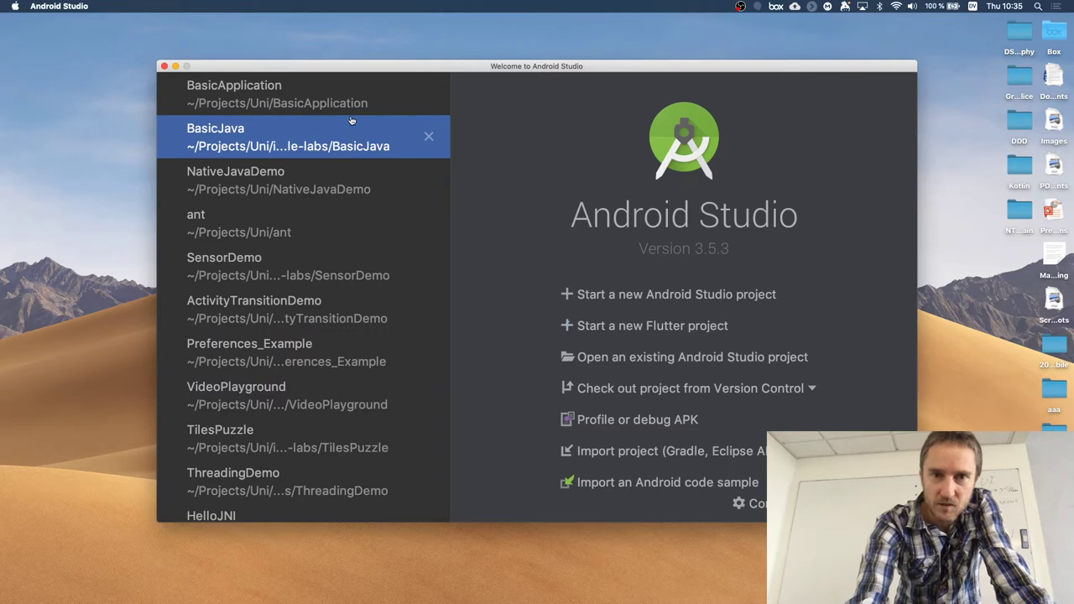
click(321, 101)
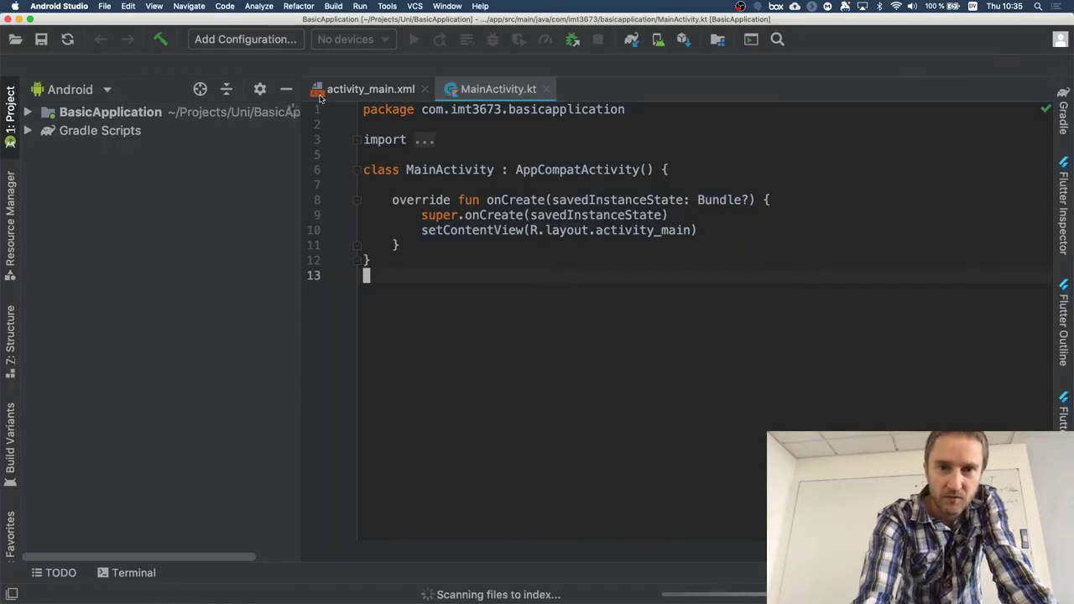
- In MainActivity.kt, insert two empty lines after the onCreate function and select the onCreate name in its declaration
click(422, 234)
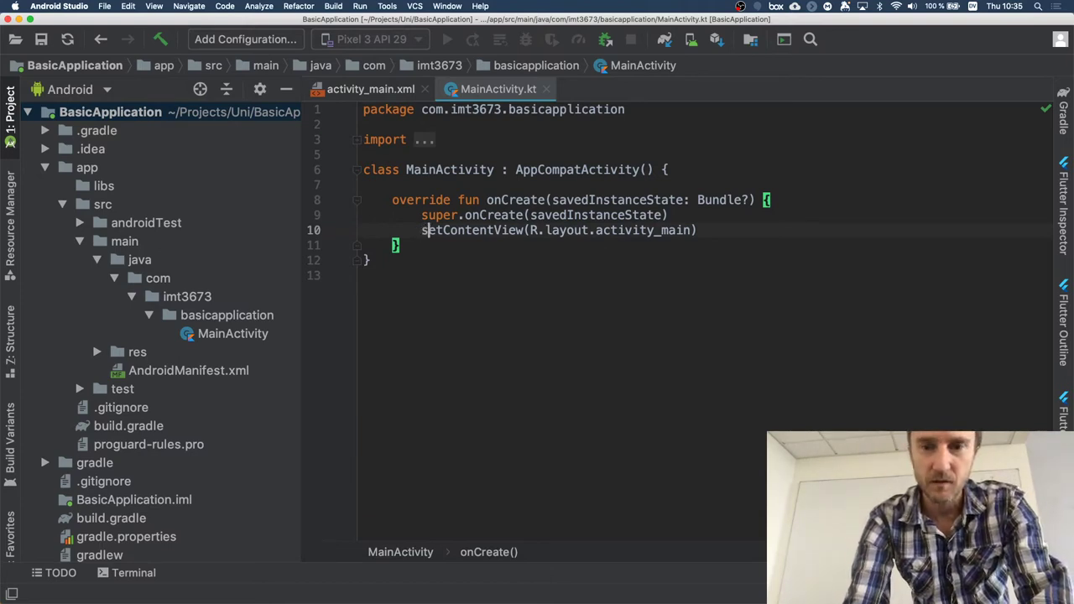
key(Down)
key(Return)
key(Return)
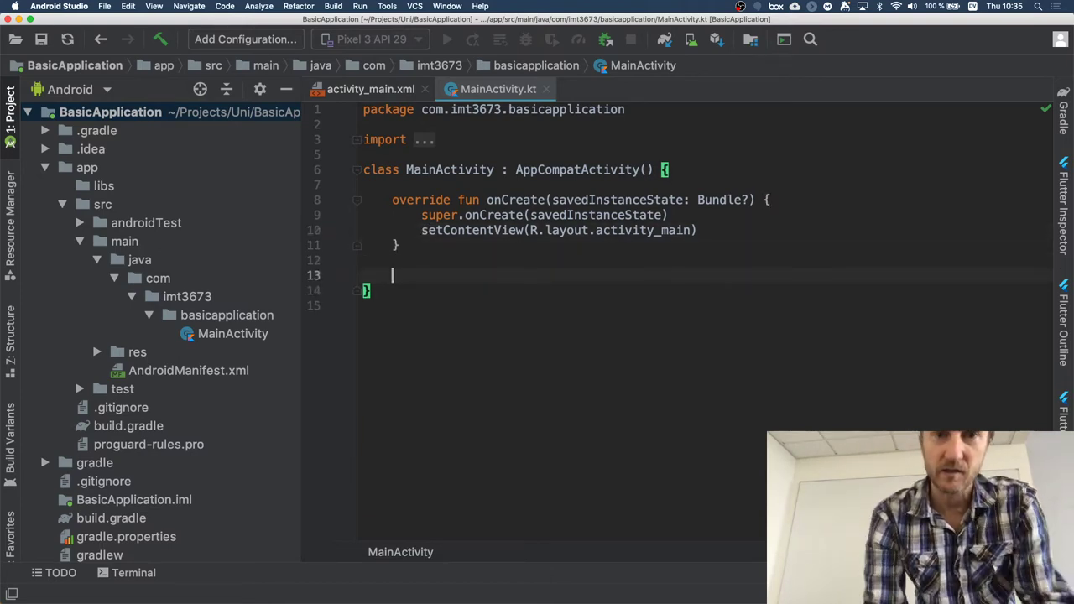
click(489, 202)
click(541, 200)
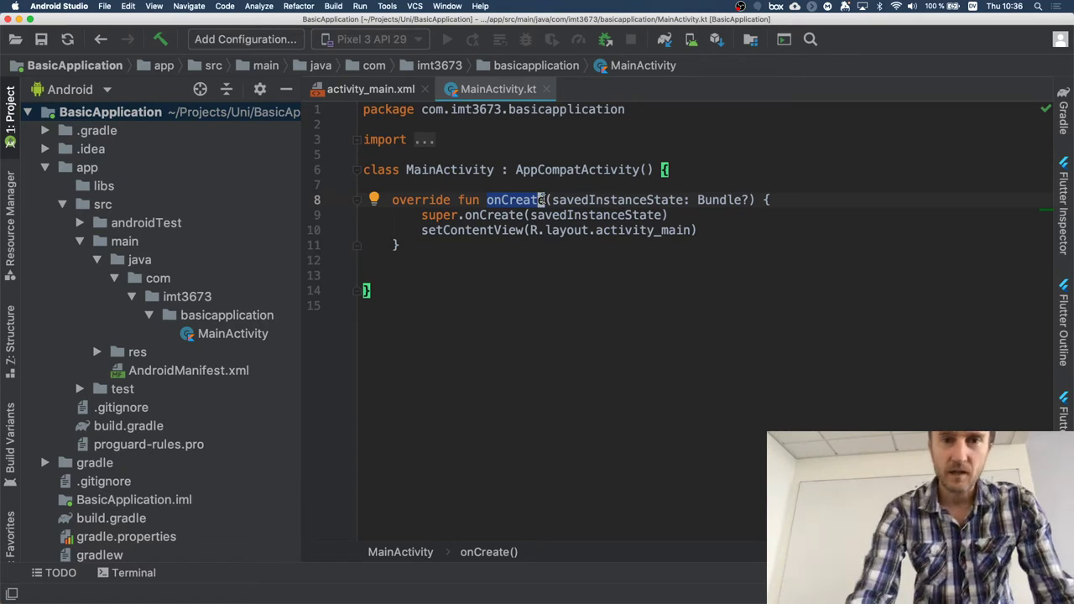
- Switch to Google Chrome through a Spotlight search and return to the BasicApplication project in Android Studio
click(1039, 6)
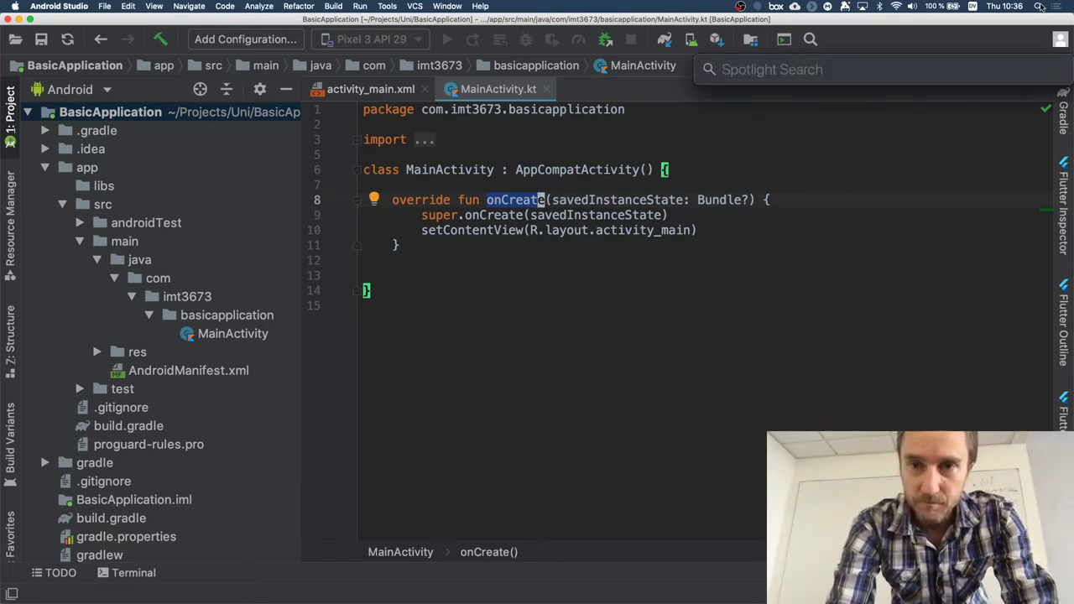
text(chrome)
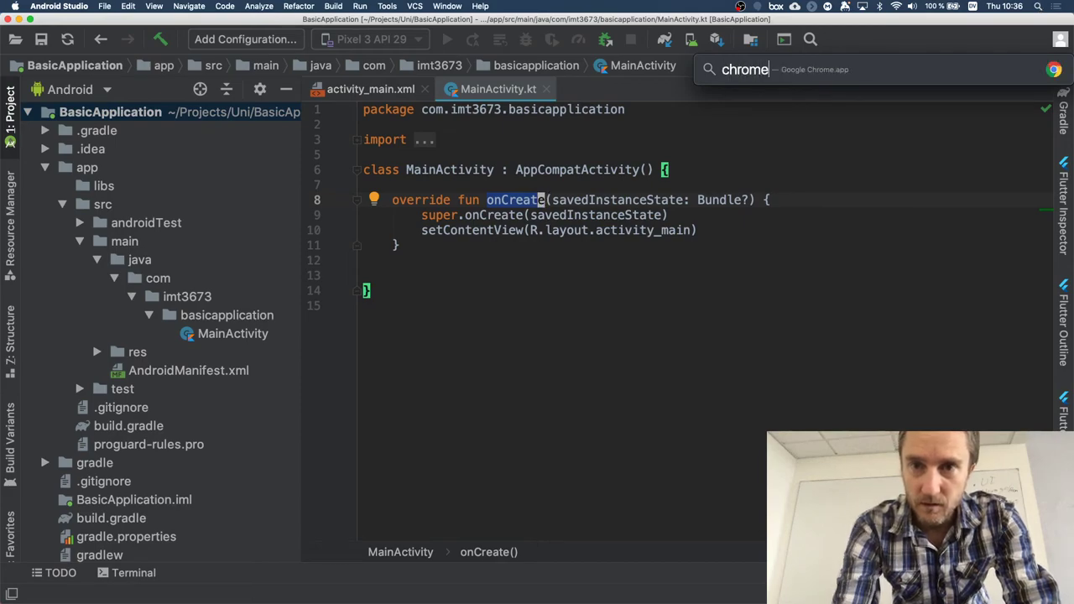
key(Return)
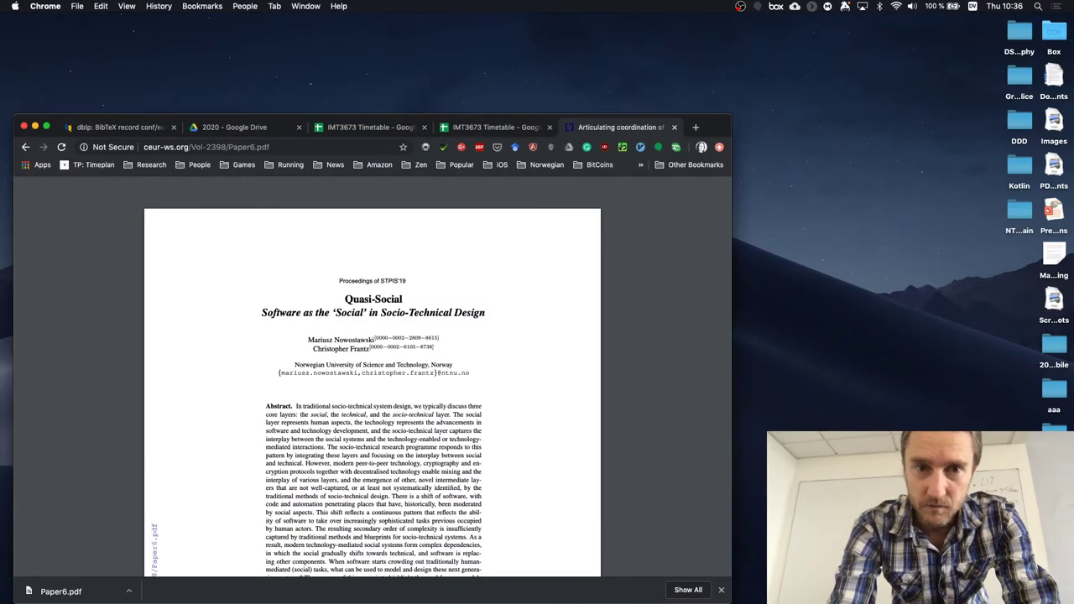
key(super+Tab)
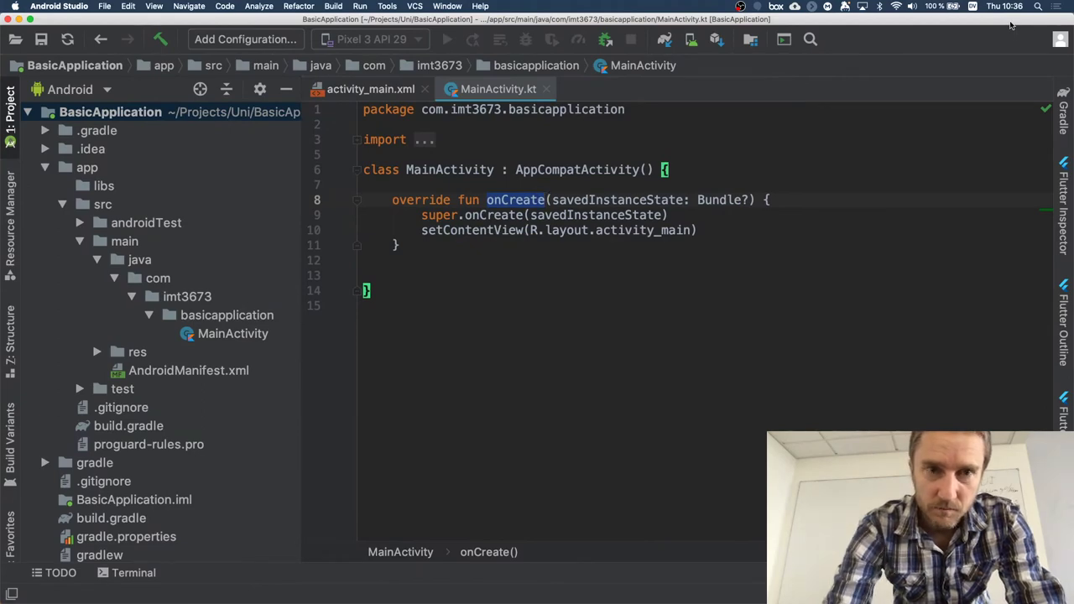
- Switch to Google Chrome, open a new window over the Android Studio project and search Google for "android activity lifecycle"
key(super+Tab)
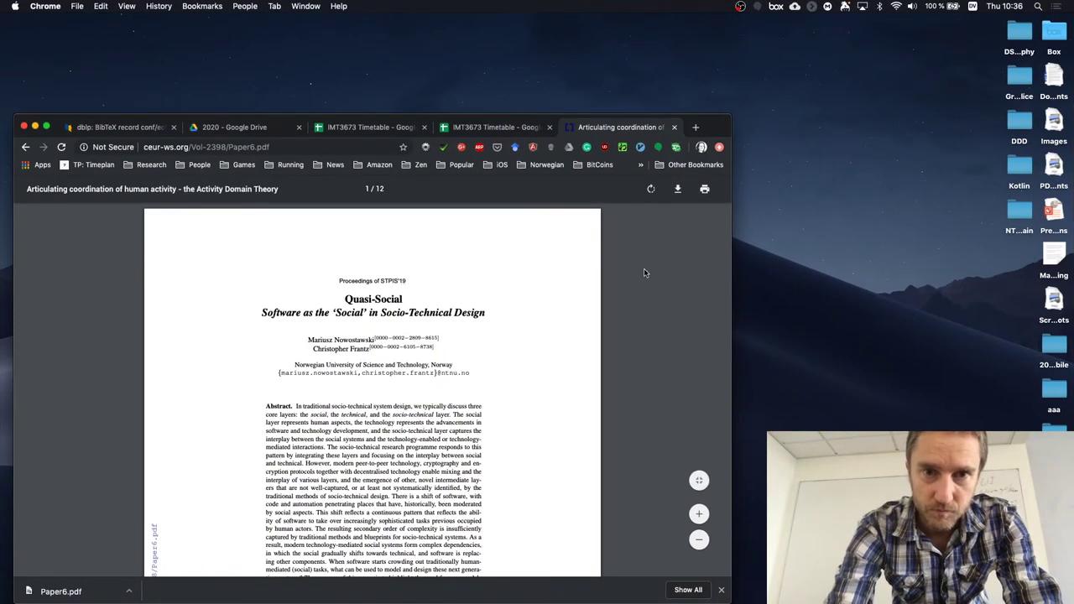
key(super+n)
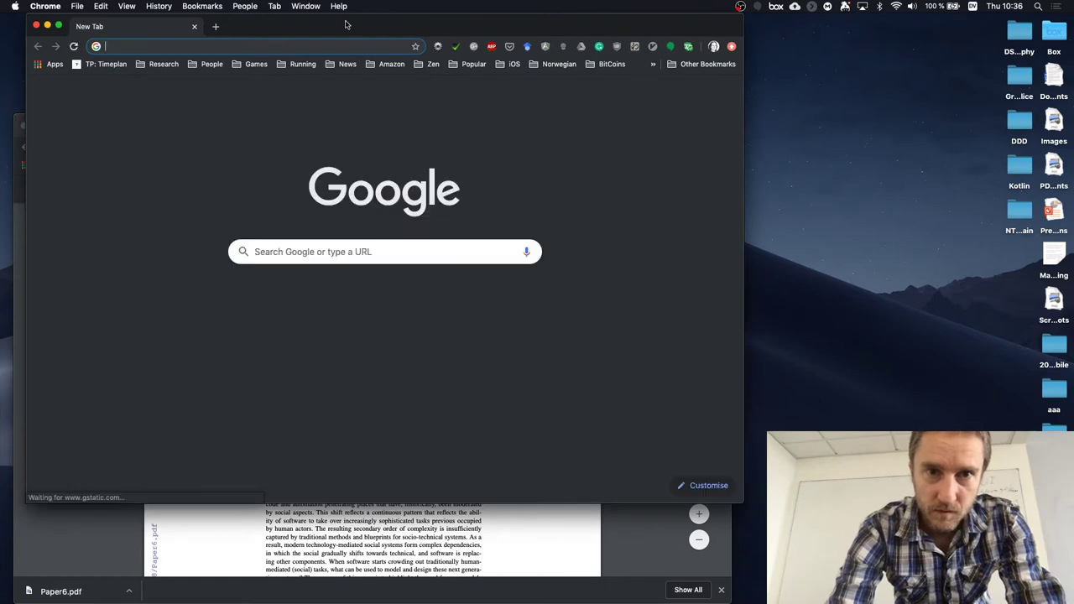
drag(340, 21, 423, 4)
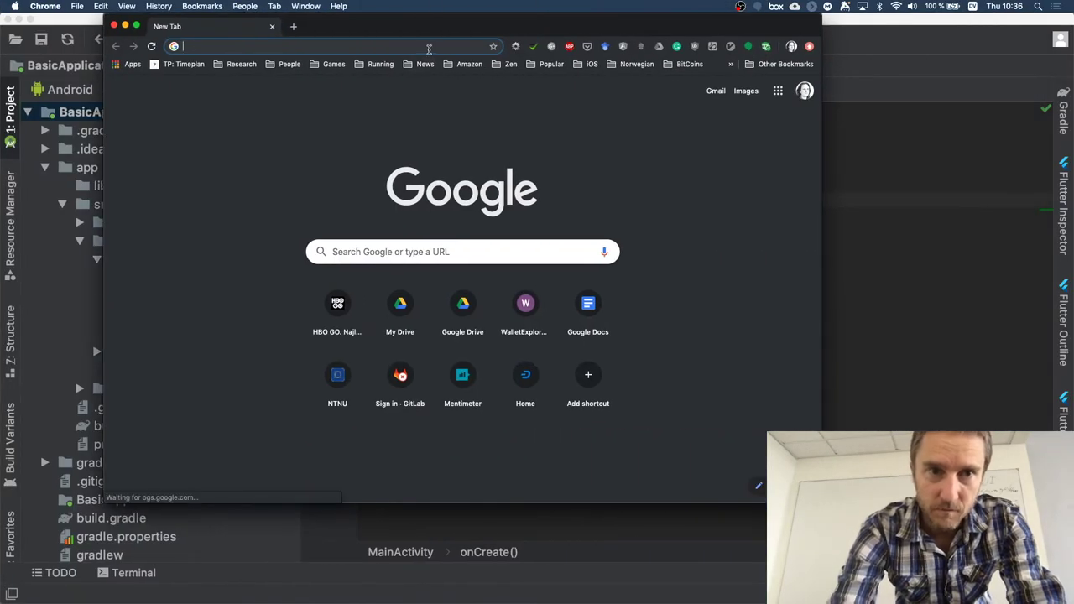
text(android activity)
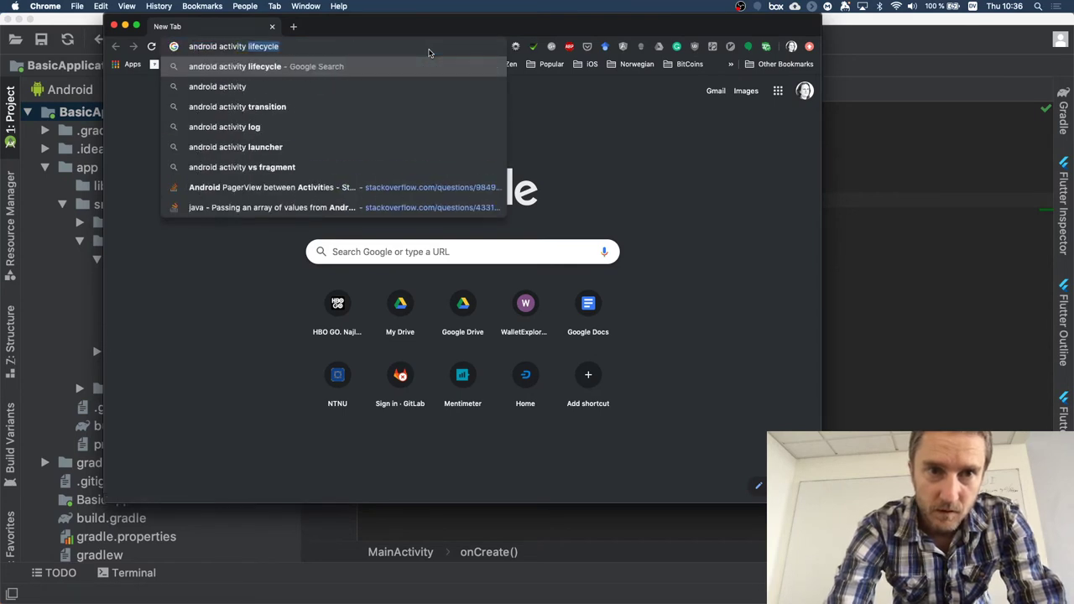
key(Return)
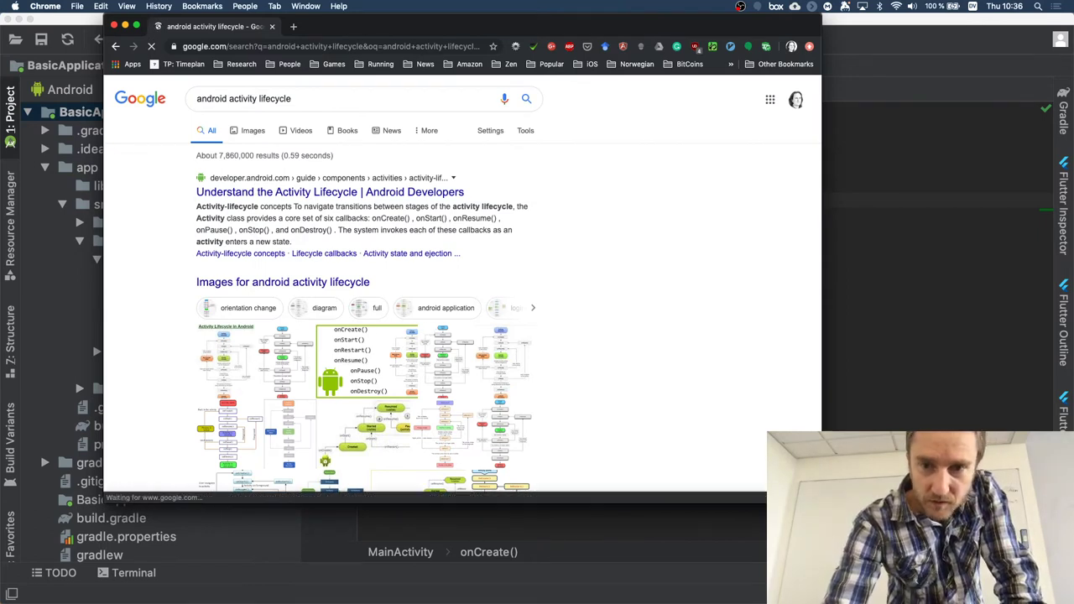
- Open the GeeksforGeeks article behind the first "Activity Lifecycle in Android" image result and examine its full lifecycle diagram
click(243, 365)
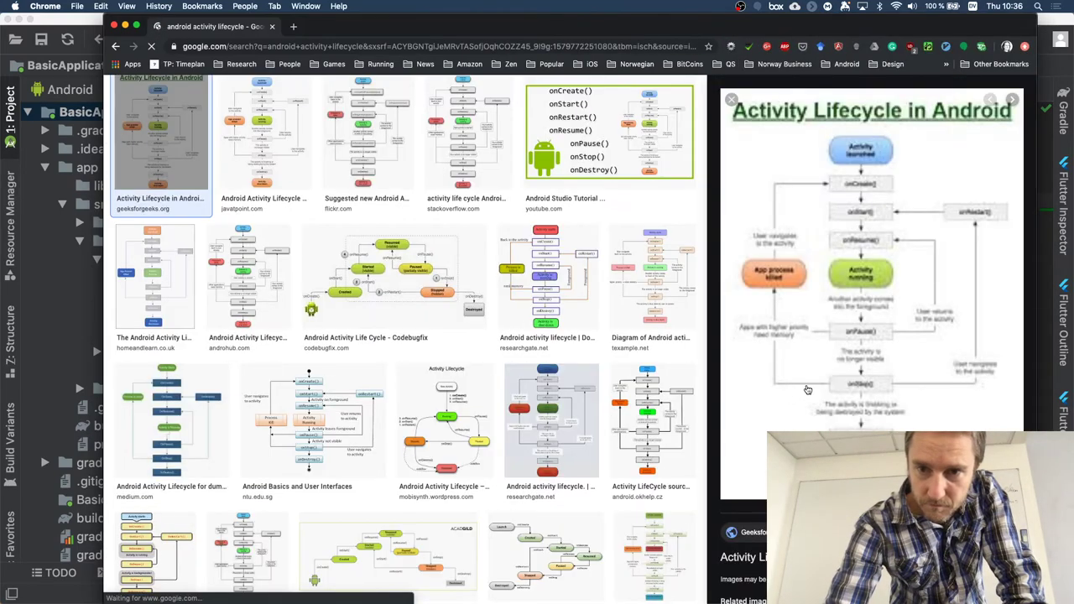
click(847, 312)
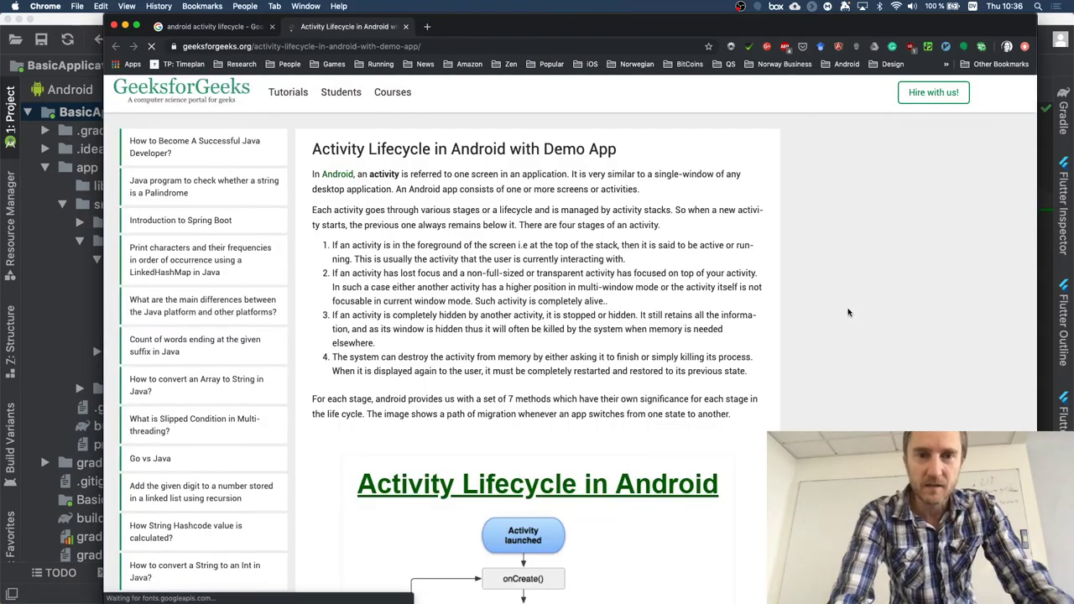
scroll(597, 414, down, 1)
scroll(597, 414, down, 5)
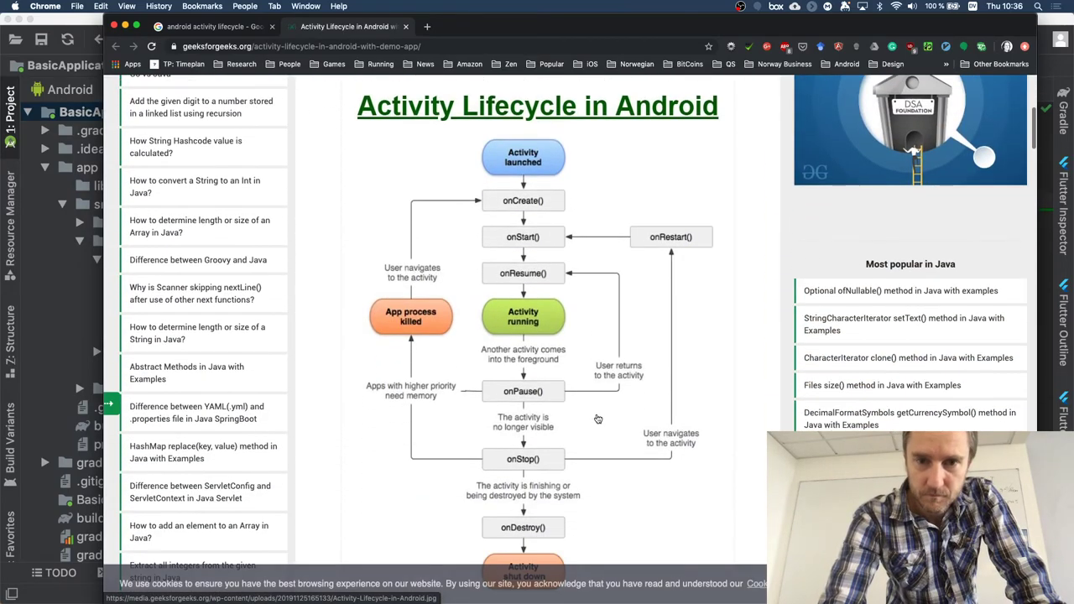
scroll(549, 352, down, 1)
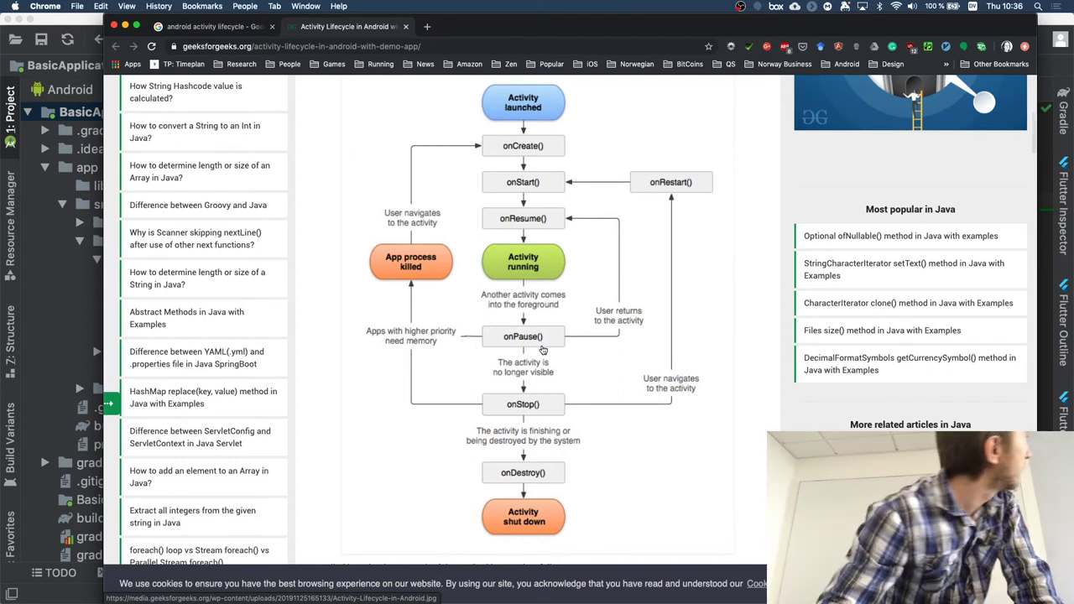